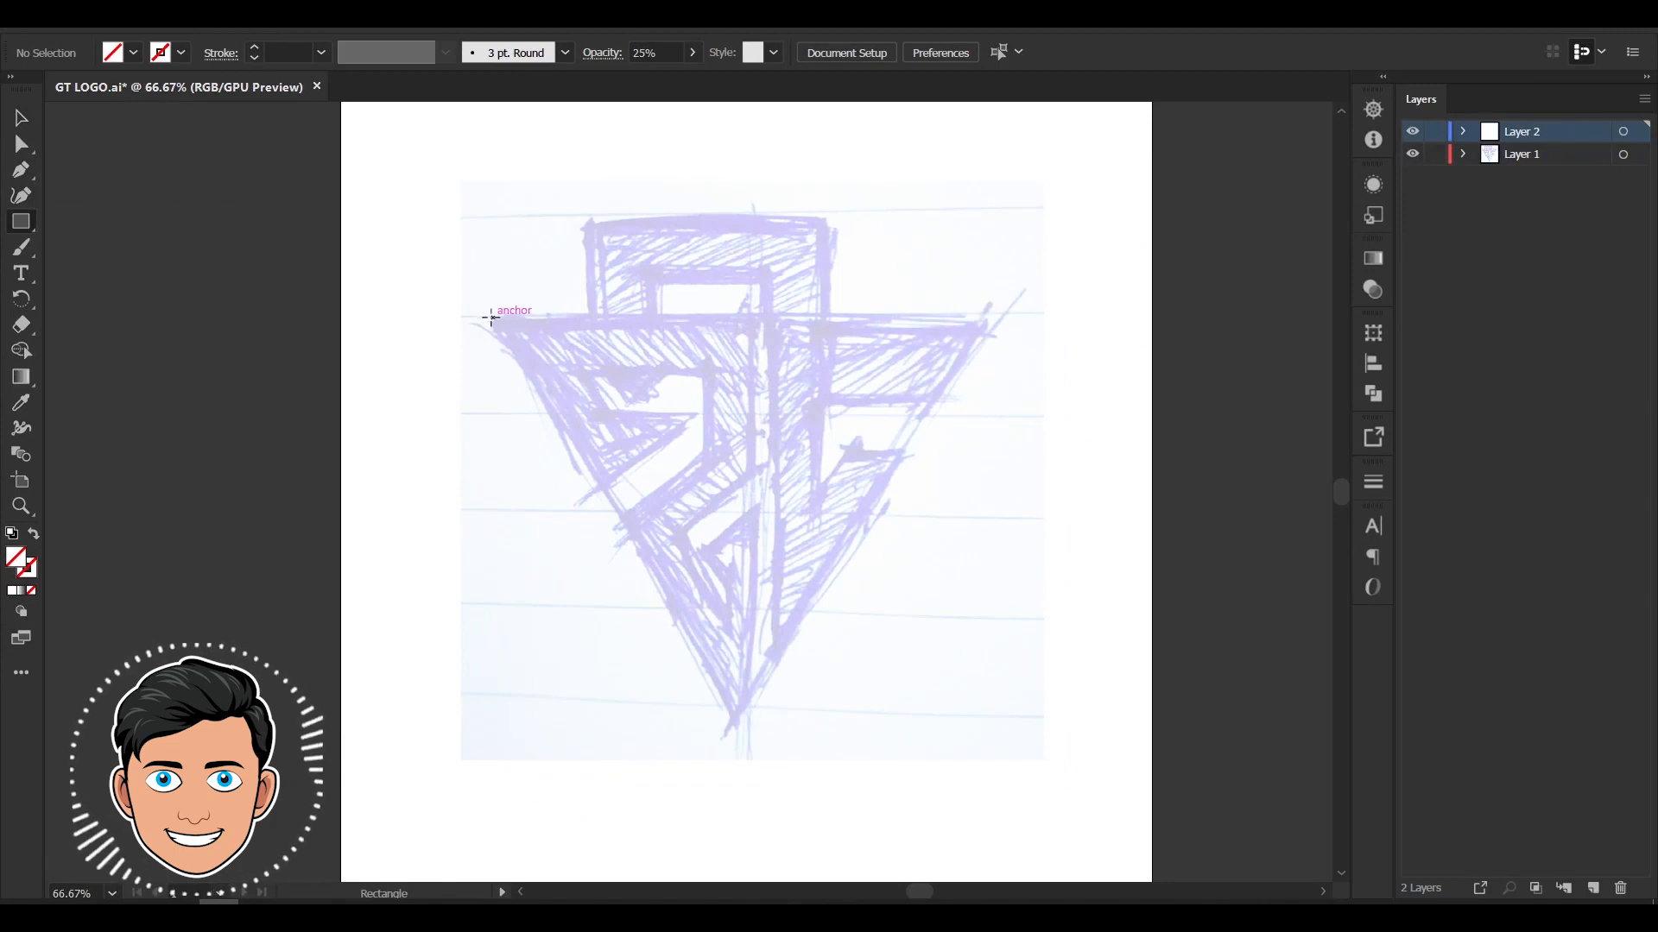
Draw a rectangle about 6.03 x 4.89 in over the sketch, then add a bottom anchor point and delete the lower corners to form a triangle
mouse_move(911, 610)
left_mouse_down()
mouse_move(946, 715)
mouse_move(985, 752)
mouse_move(984, 719)
left_mouse_up()
left_click_drag(21, 173, 96, 216)
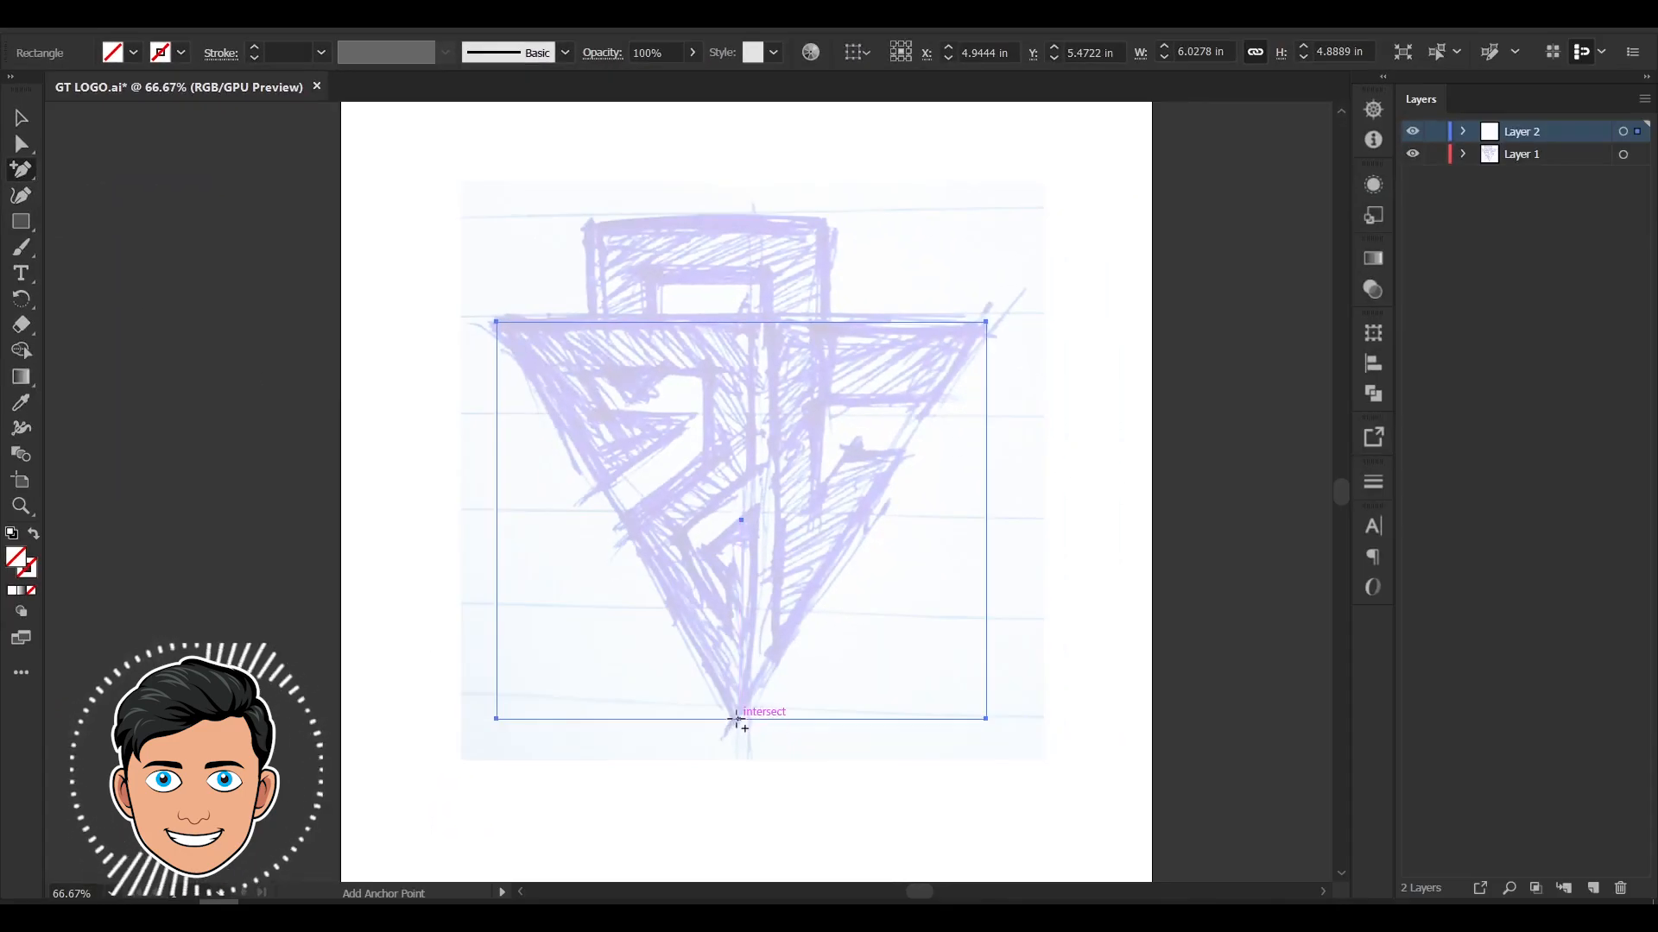
left_click(736, 719)
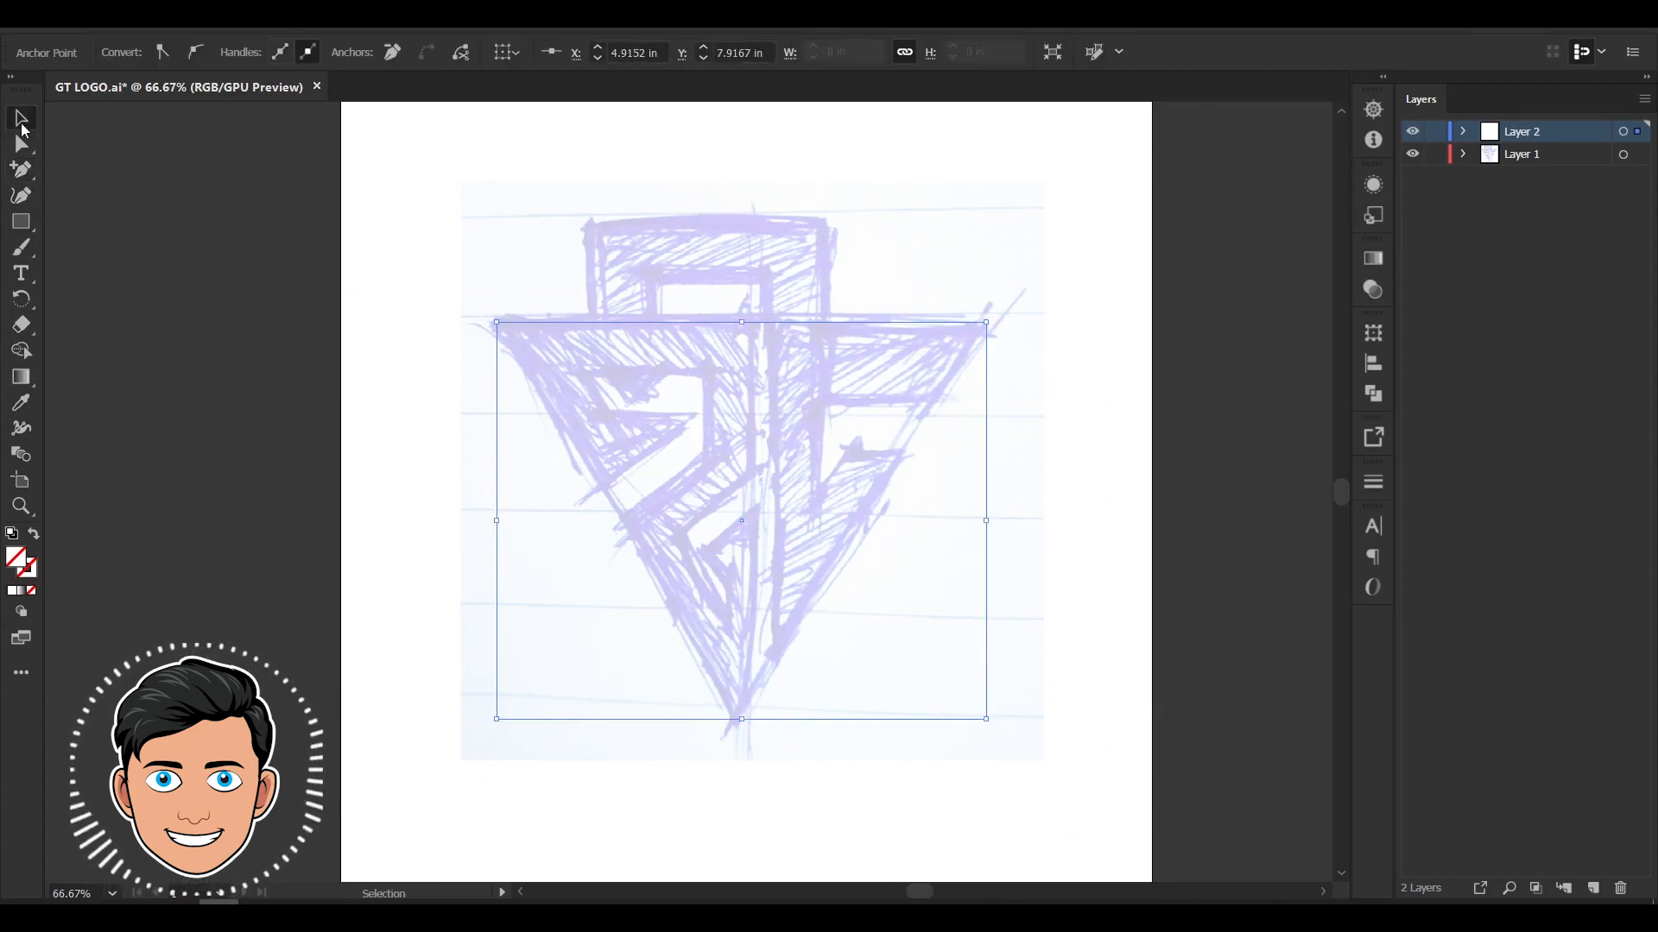
left_click_drag(17, 163, 47, 192)
left_click(83, 250)
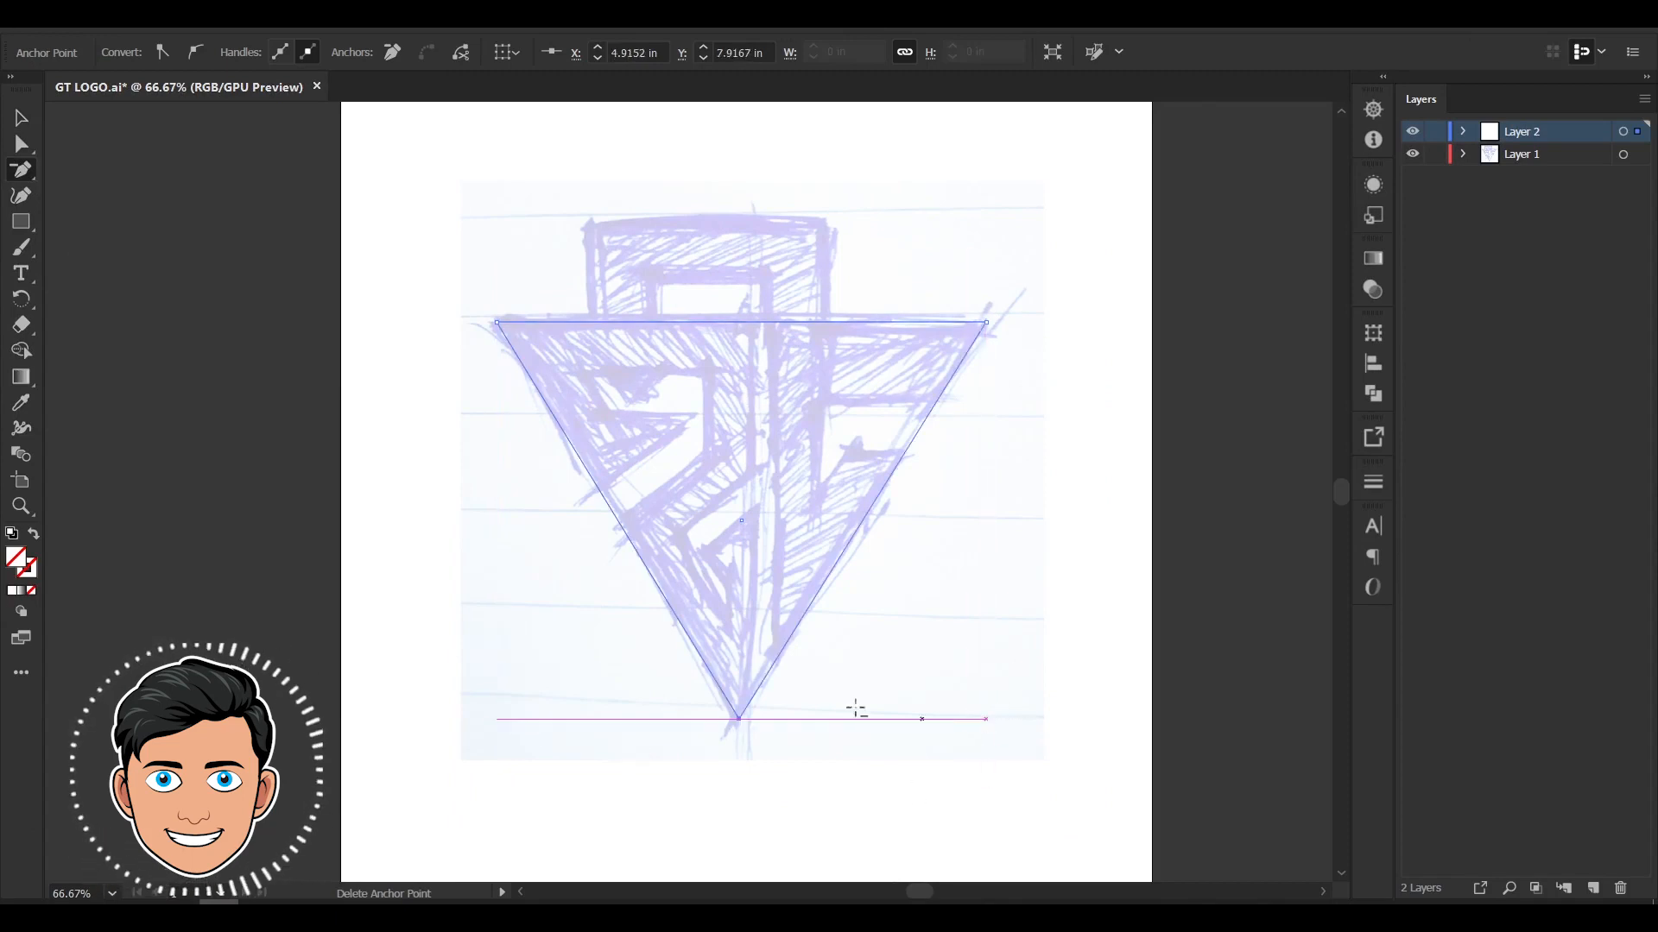
key("v")
left_click(319, 462)
left_click(904, 454)
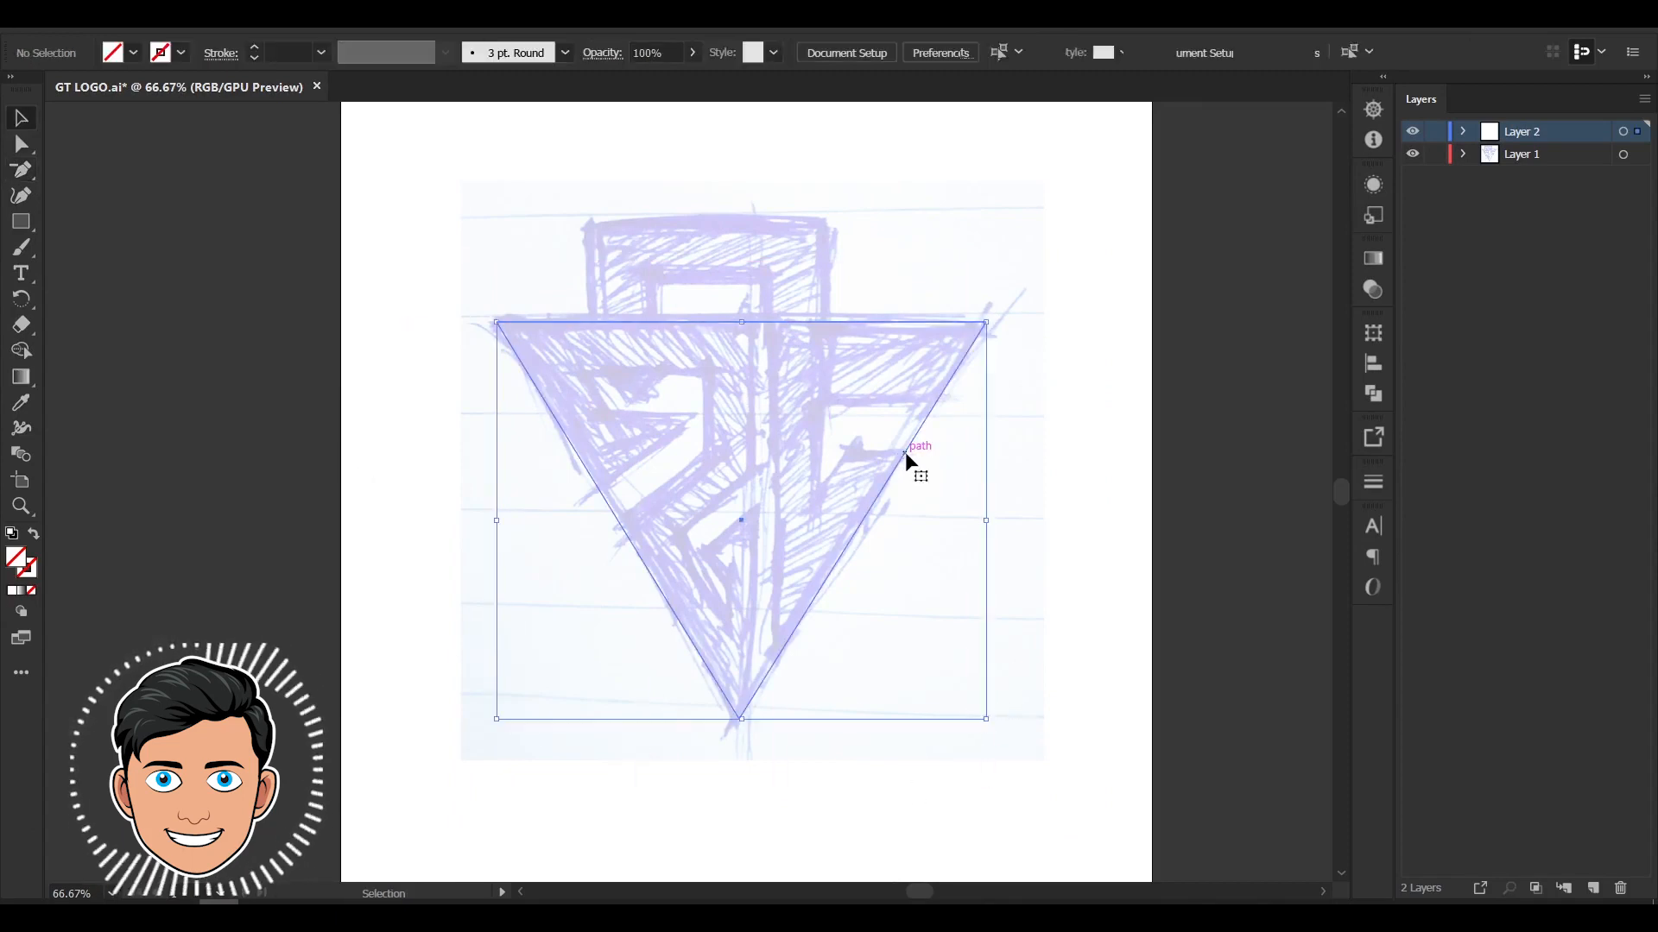
Give the triangle a black stroke
left_click(180, 52)
left_click(65, 91)
left_click(307, 380)
Draw a straight pen line along the triangle's right edge and extend both ends beyond the corners
scroll(762, 479, "up", 1)
left_click_drag(21, 169, 40, 185)
left_click(86, 170)
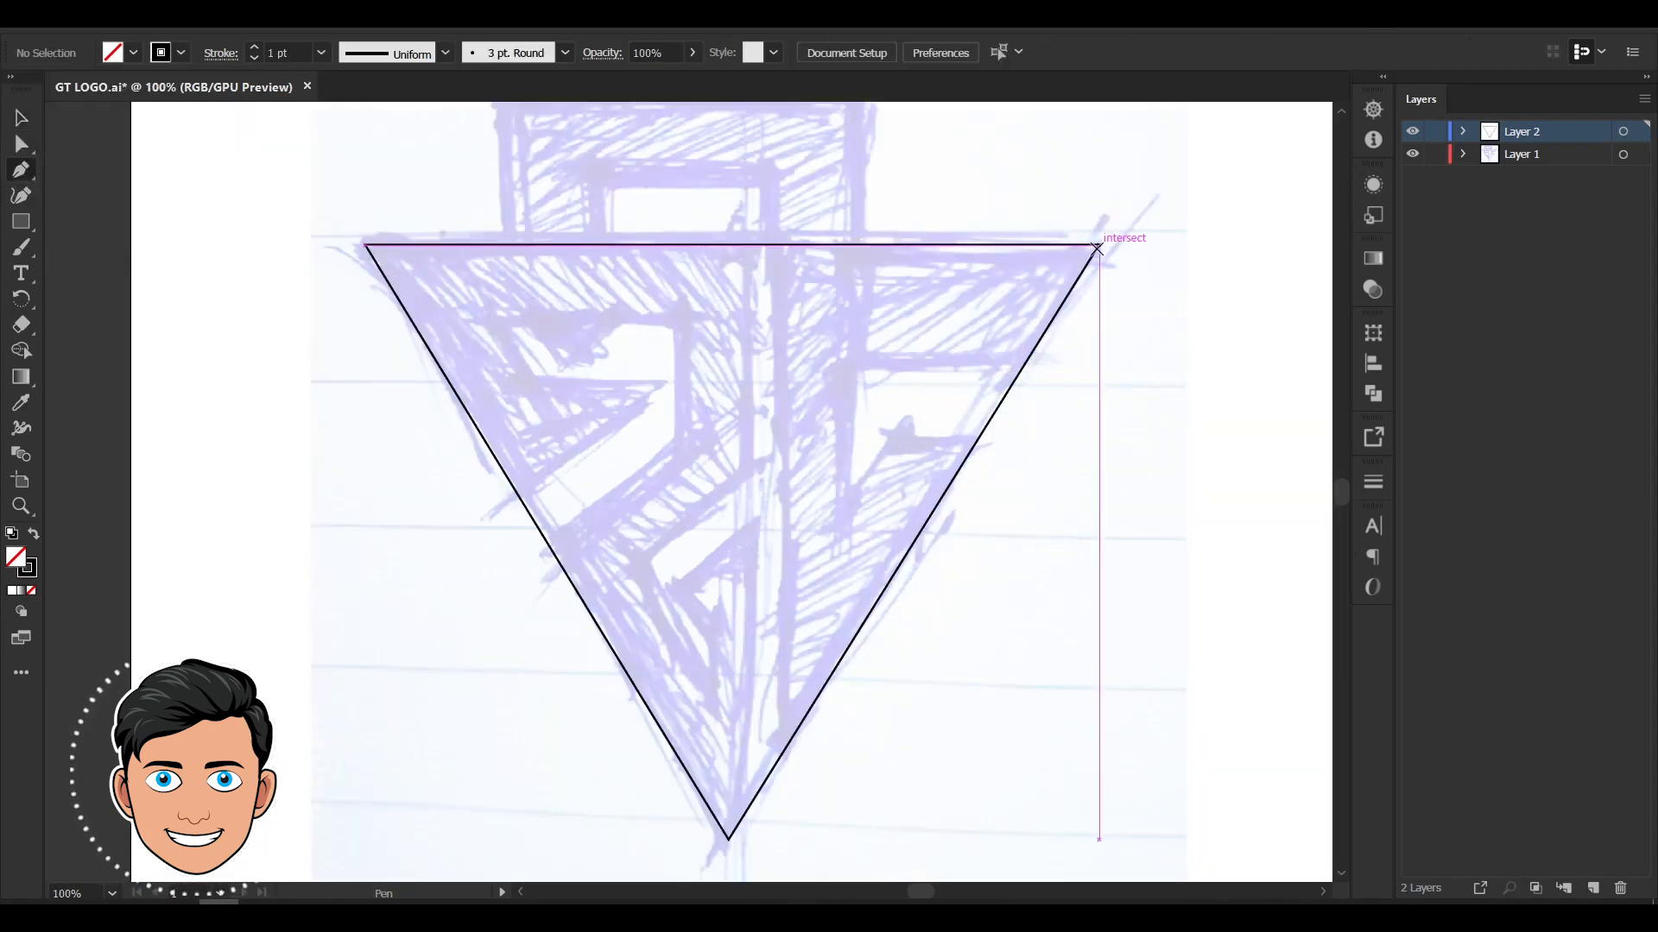
left_click(1098, 244)
scroll(769, 561, "down", 1)
left_click(728, 798)
left_click(21, 117)
left_click(21, 143)
key("ctrl+minus")
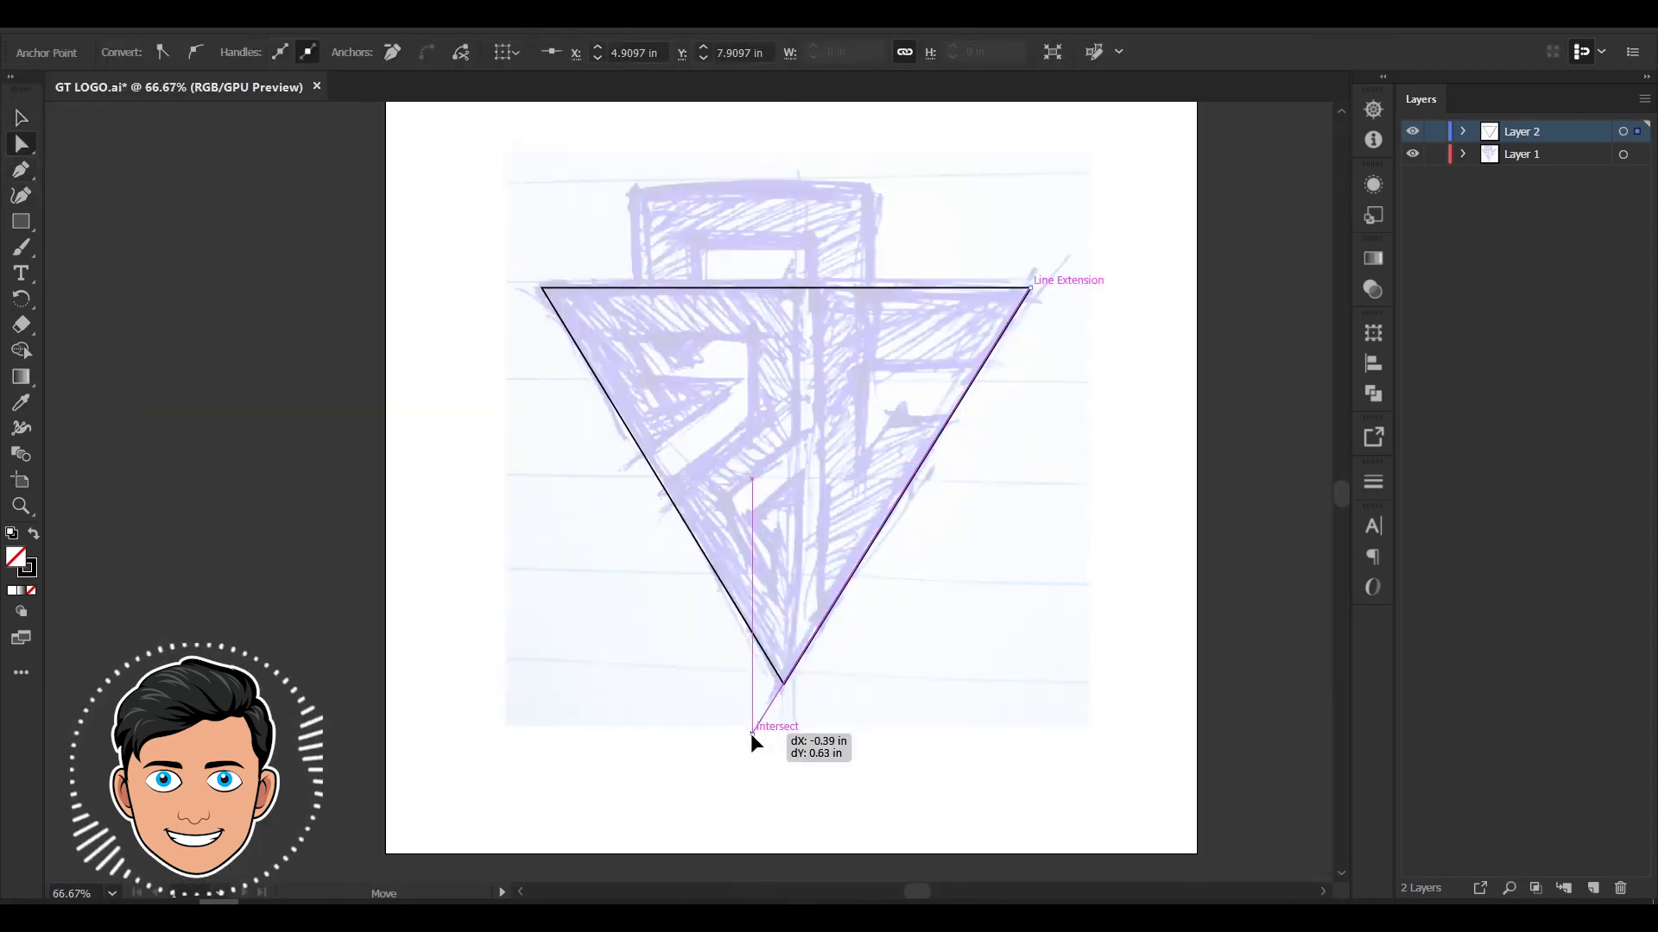
left_click_drag(1029, 288, 992, 242)
Duplicate the right-edge guide line parallel inward and delete the extra copy lying over the triangle's left half
key("v")
left_click(1050, 265)
left_click_drag(996, 246, 800, 217)
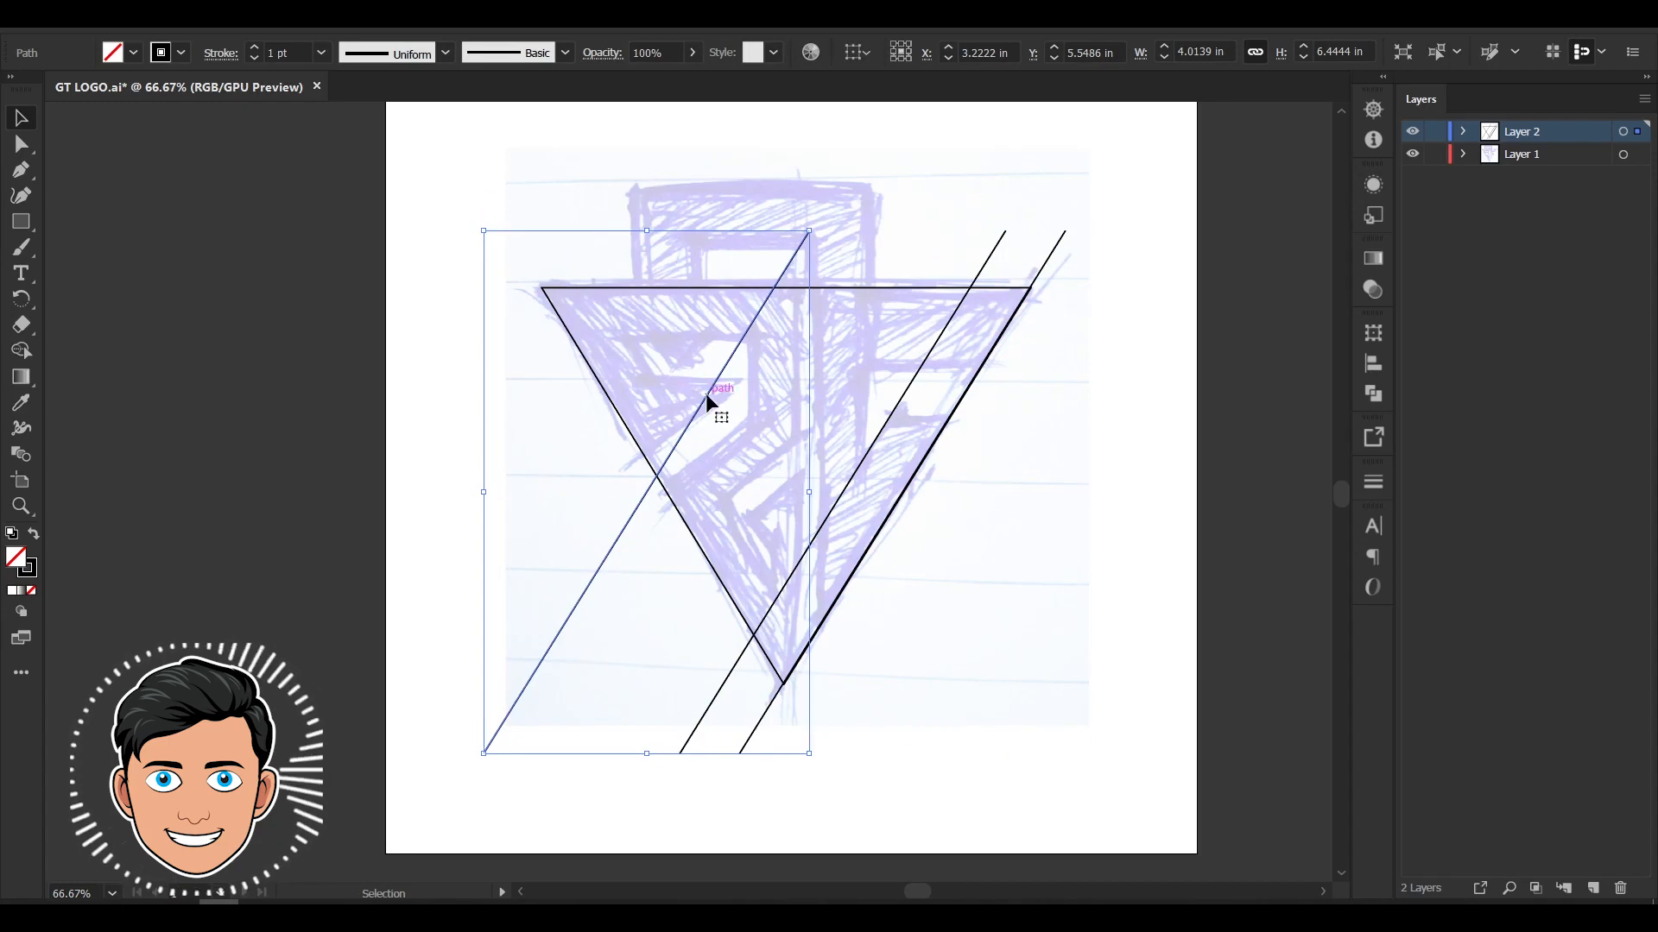
key("Delete")
left_click(824, 523)
left_click(1060, 566)
Draw a horizontal guide line along the triangle's top edge, extending past both upper corners
left_click(21, 170)
left_click(542, 288)
left_click(1077, 287)
left_click(21, 144)
left_click_drag(542, 287, 505, 291)
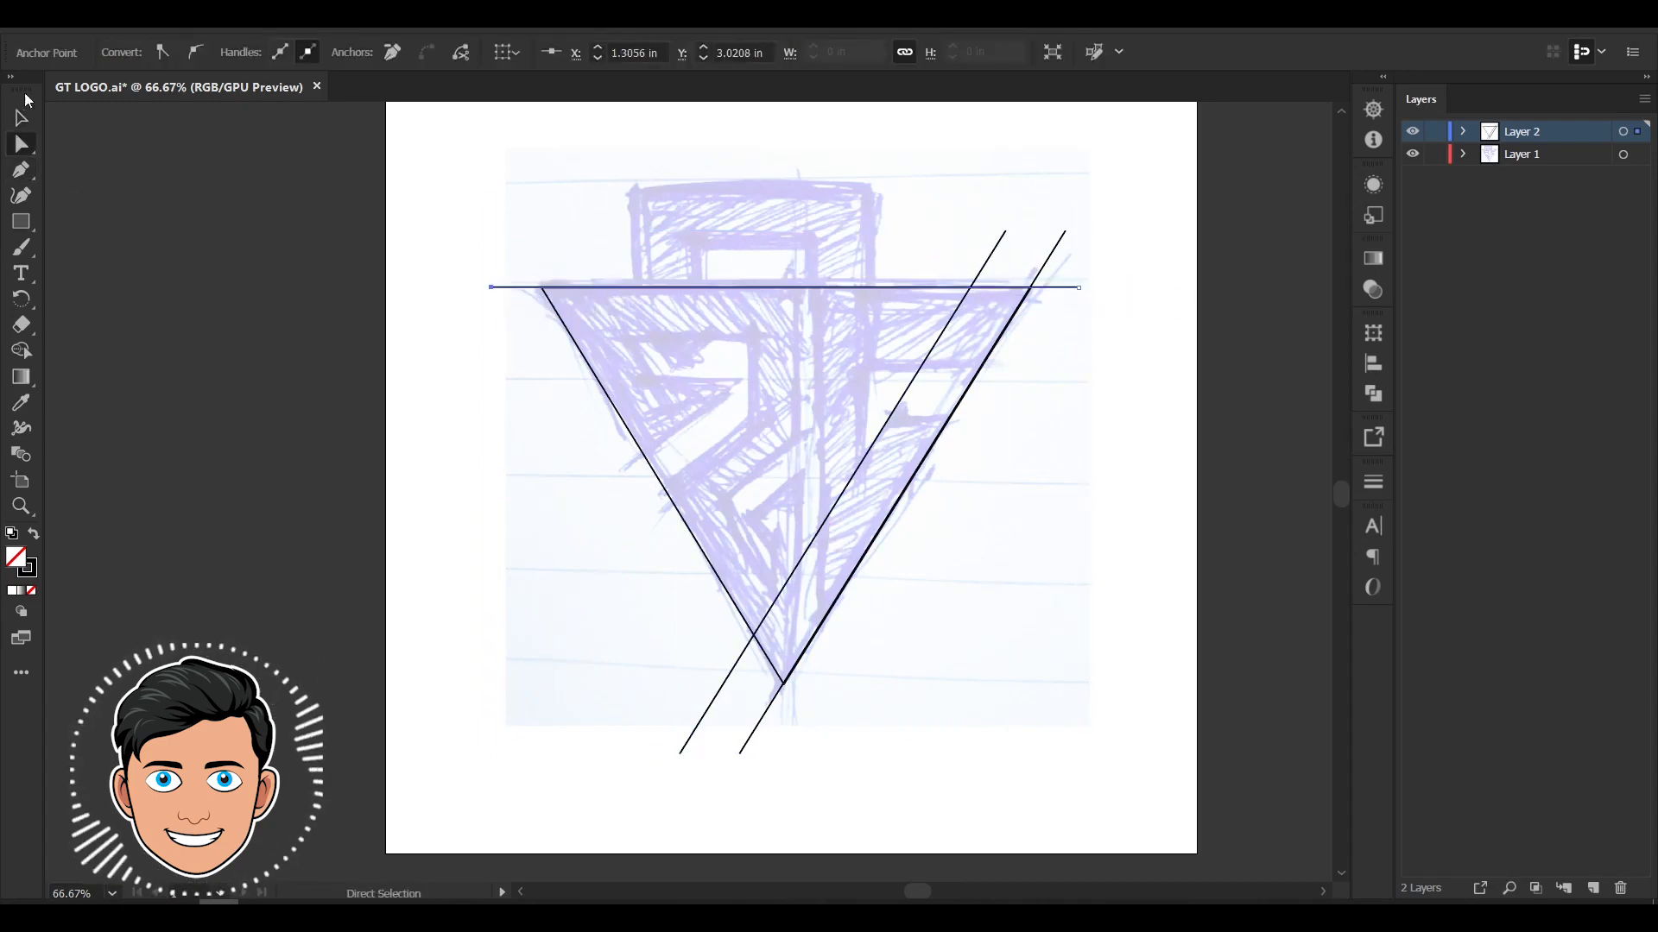
Copy the horizontal guide downward three times and duplicate the triangle's left-edge guide parallel inward
left_click_drag(570, 688, 577, 696)
left_click_drag(308, 261, 310, 263)
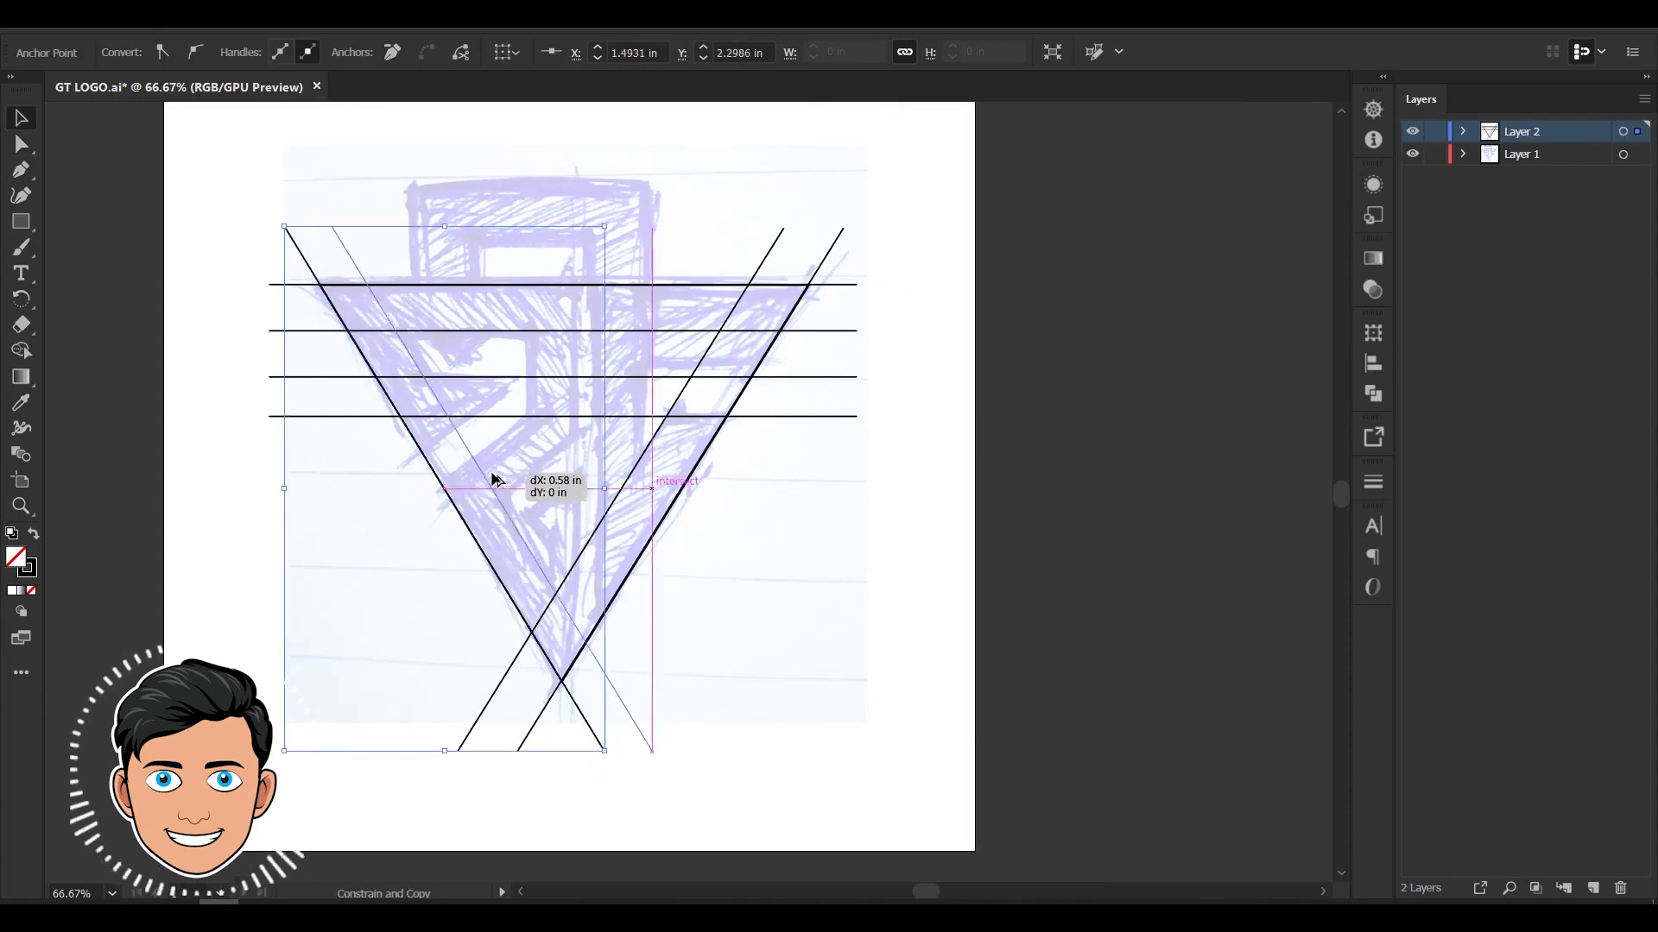
key("v")
key("ctrl+1")
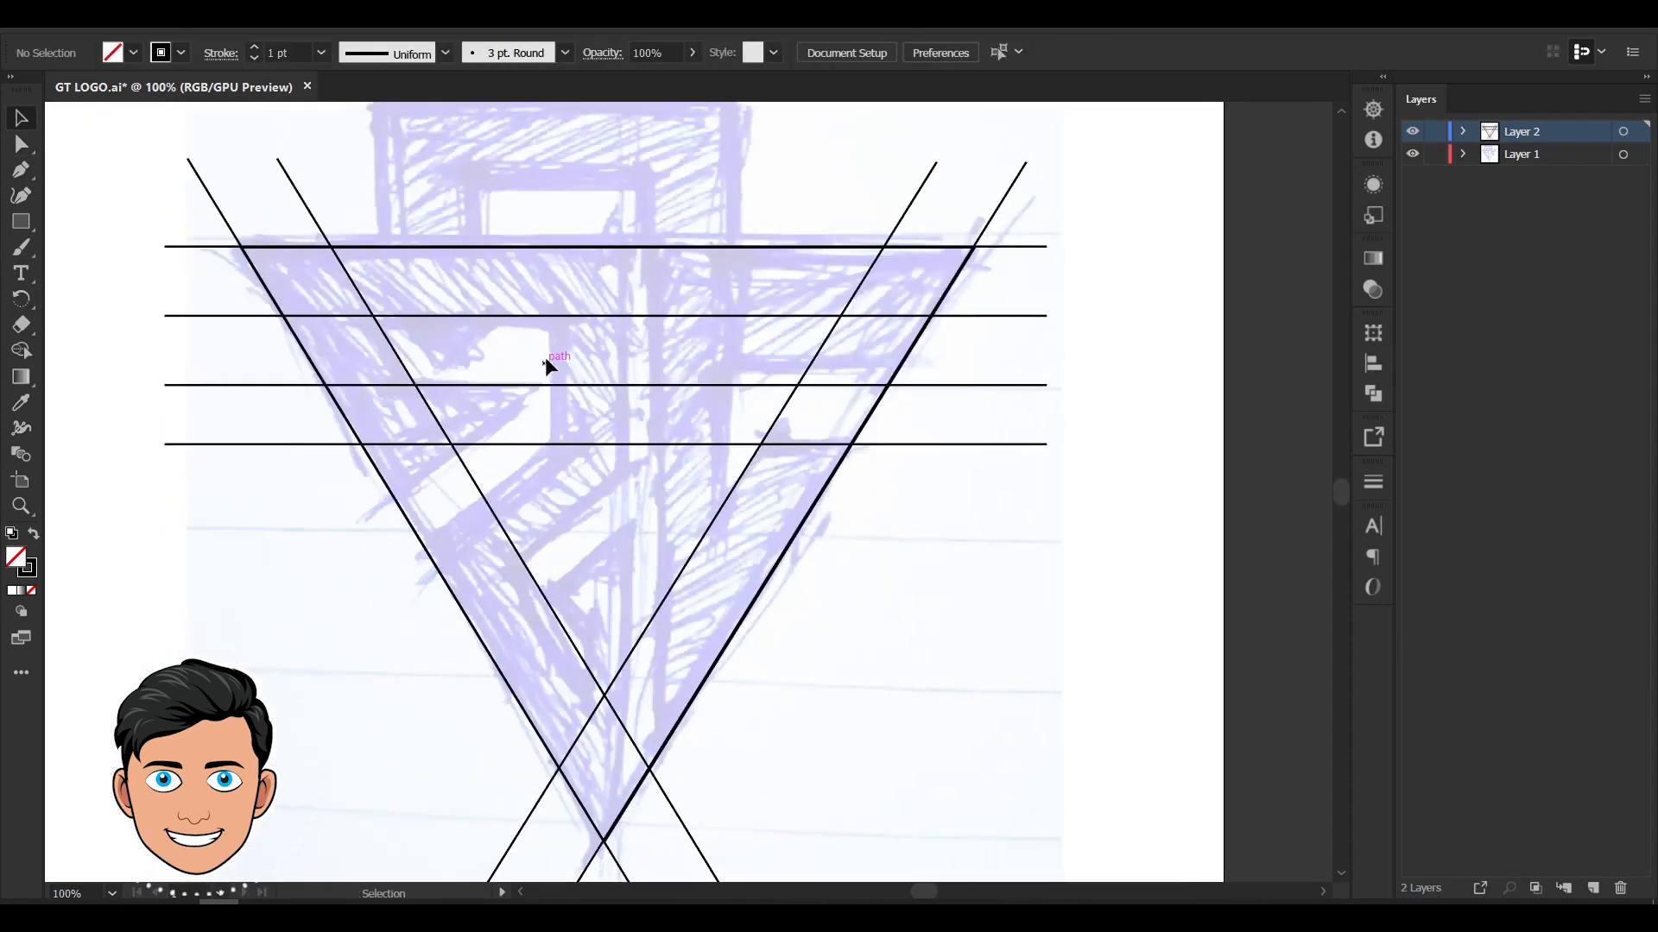
Copy the diagonal guides farther inward and add vertical guides along the sketch's upright strokes
left_click(481, 522)
left_click_drag(481, 521, 604, 592)
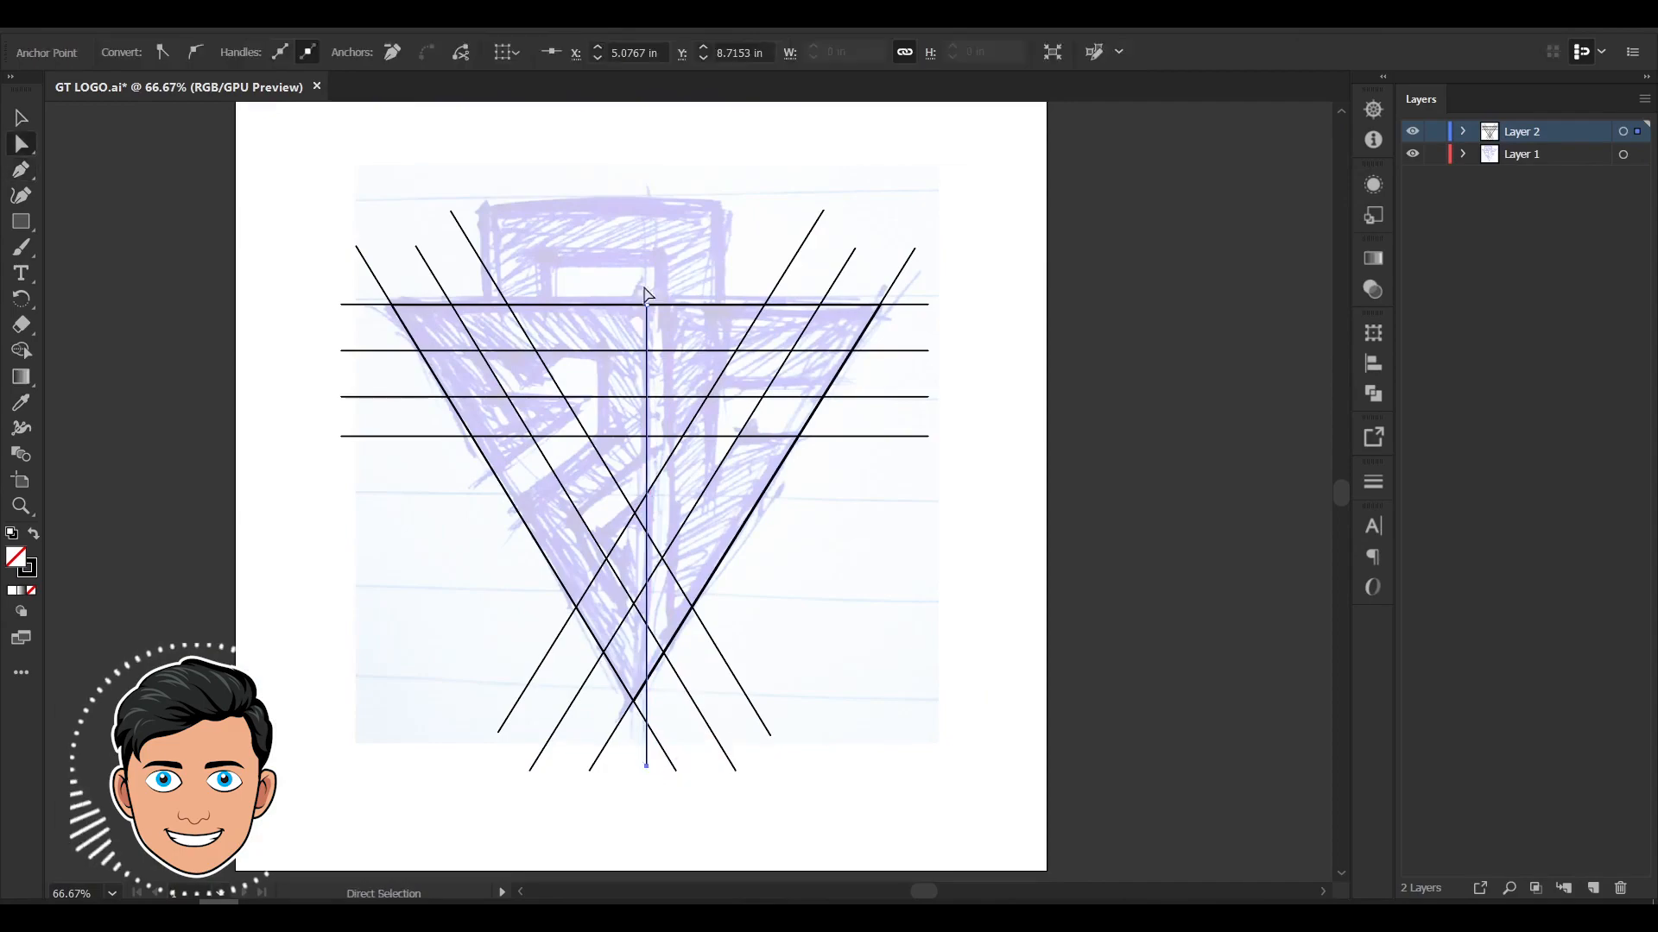
mouse_move(646, 295)
left_mouse_down()
mouse_move(671, 295)
mouse_move(647, 296)
left_mouse_up()
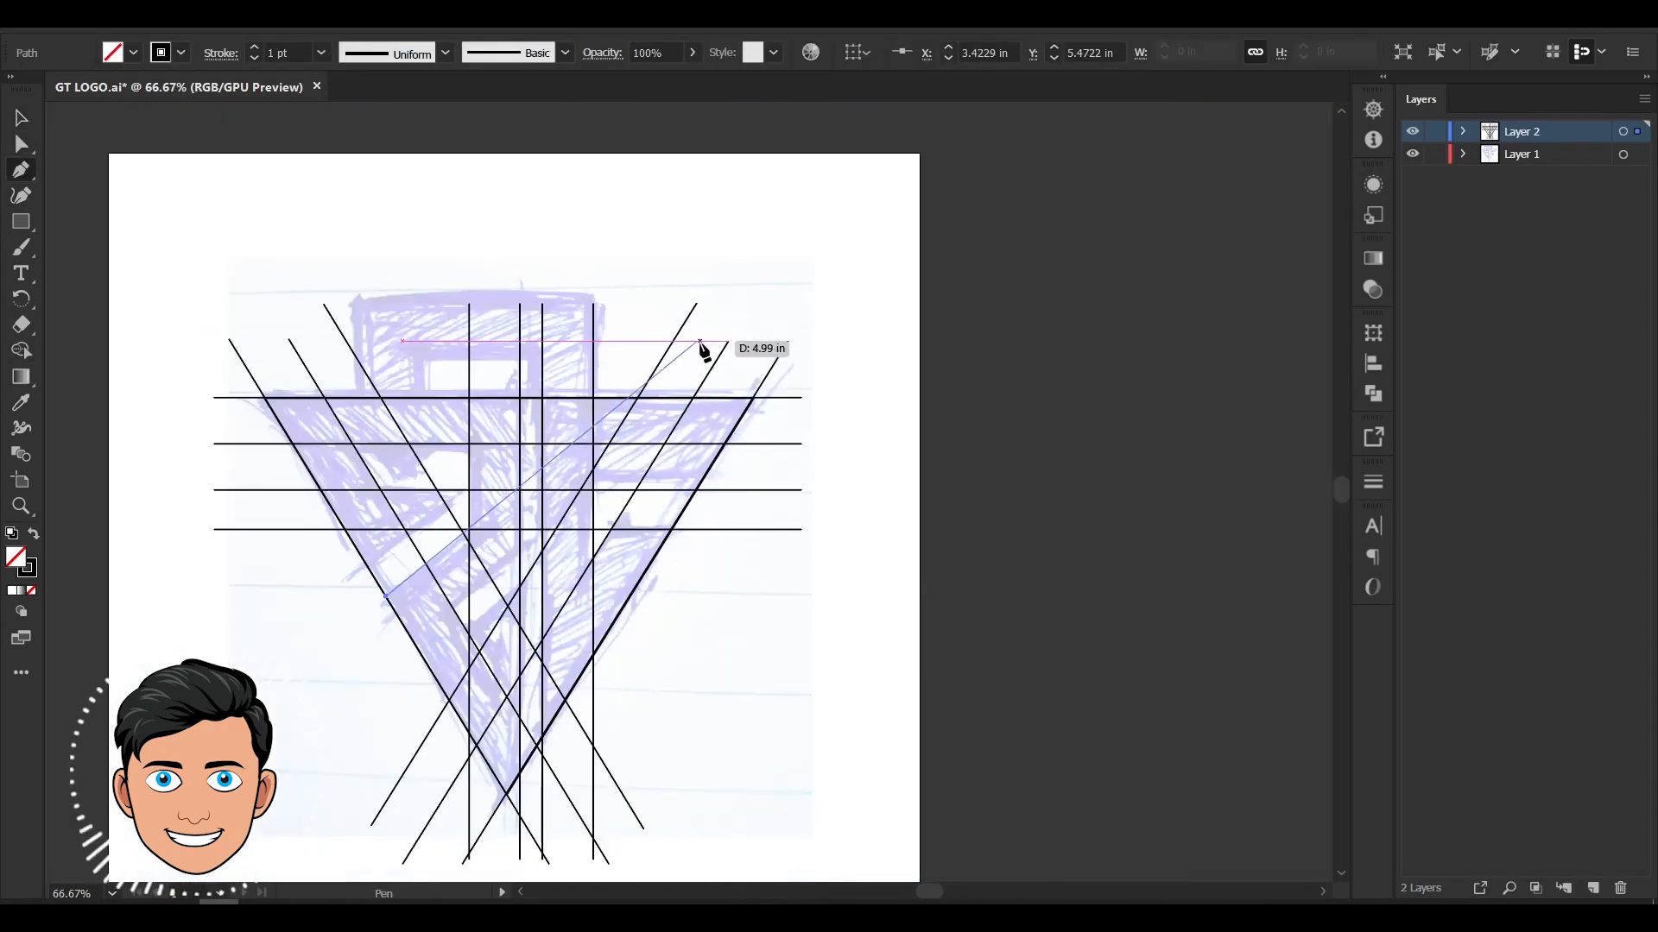
Add parallel slanted guides along the G's diagonal stroke and copy the top horizontal guide upward over the sketch's upper block
key("a")
left_click_drag(336, 643, 282, 687)
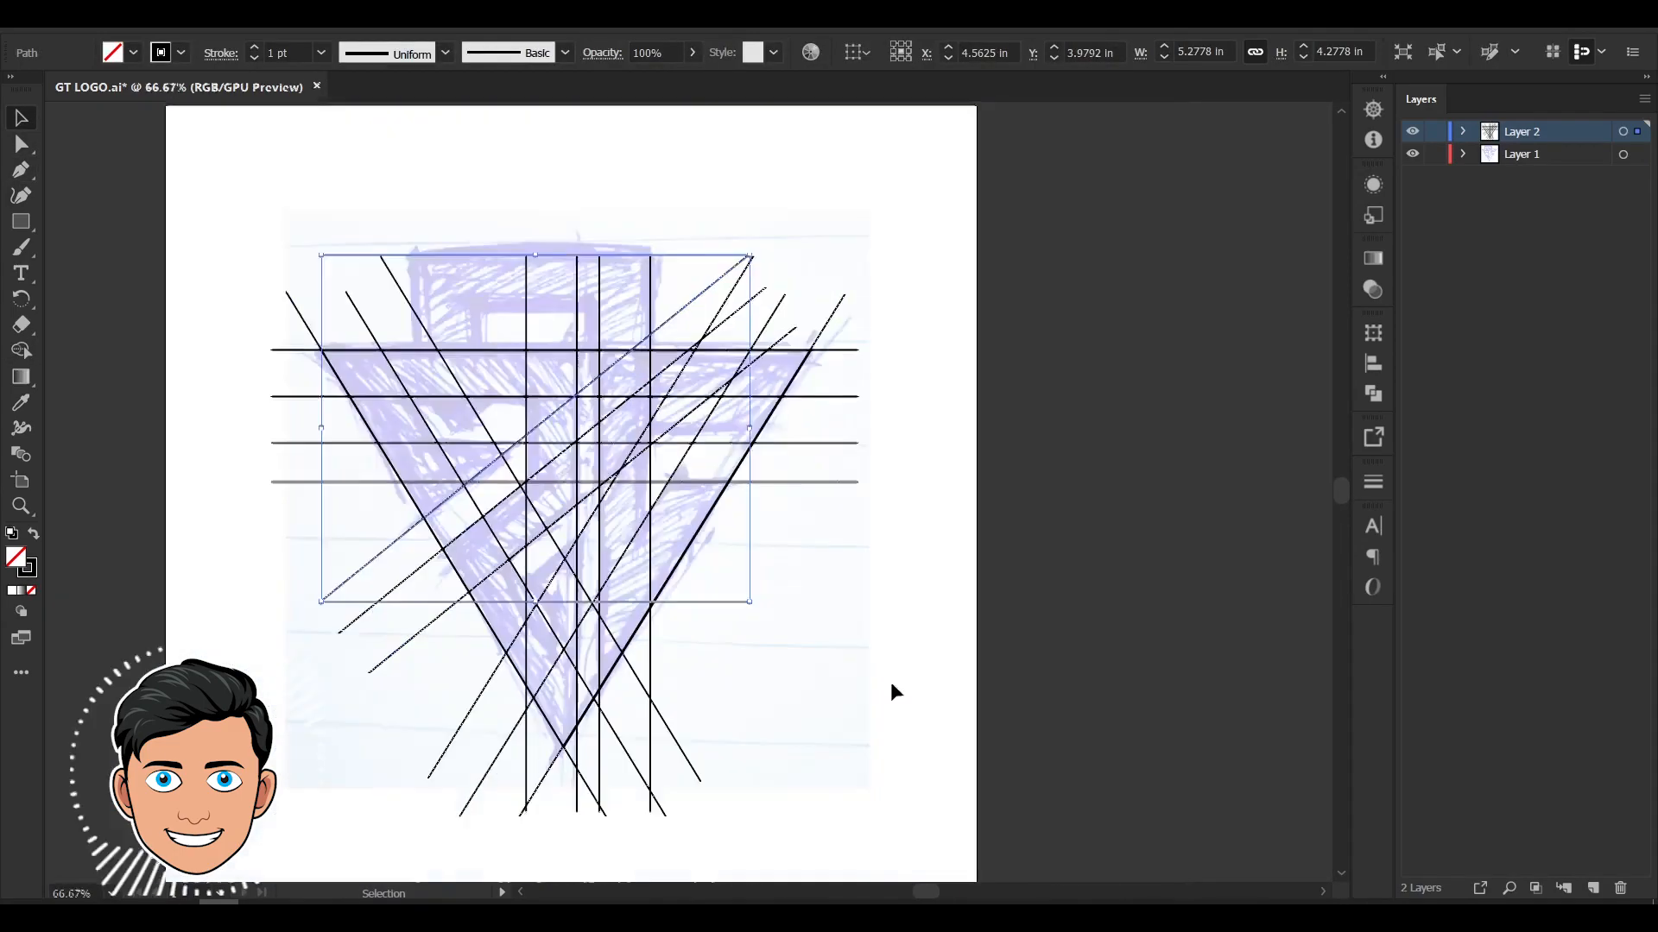
left_click_drag(429, 337, 441, 222)
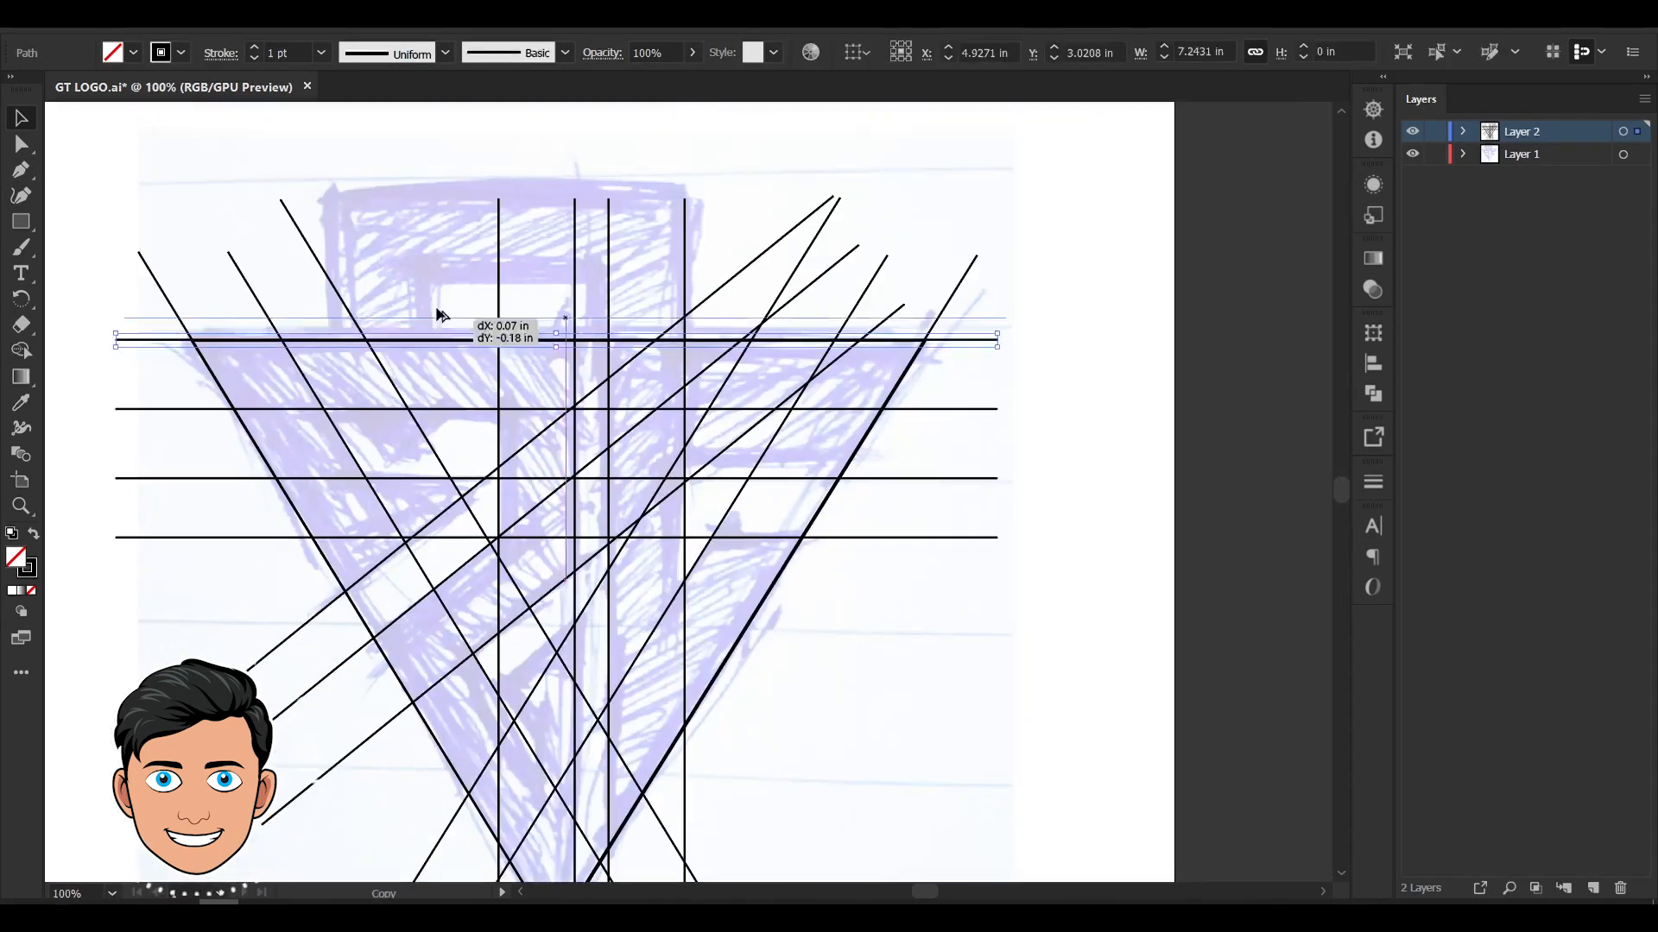
left_click_drag(488, 370, 407, 336)
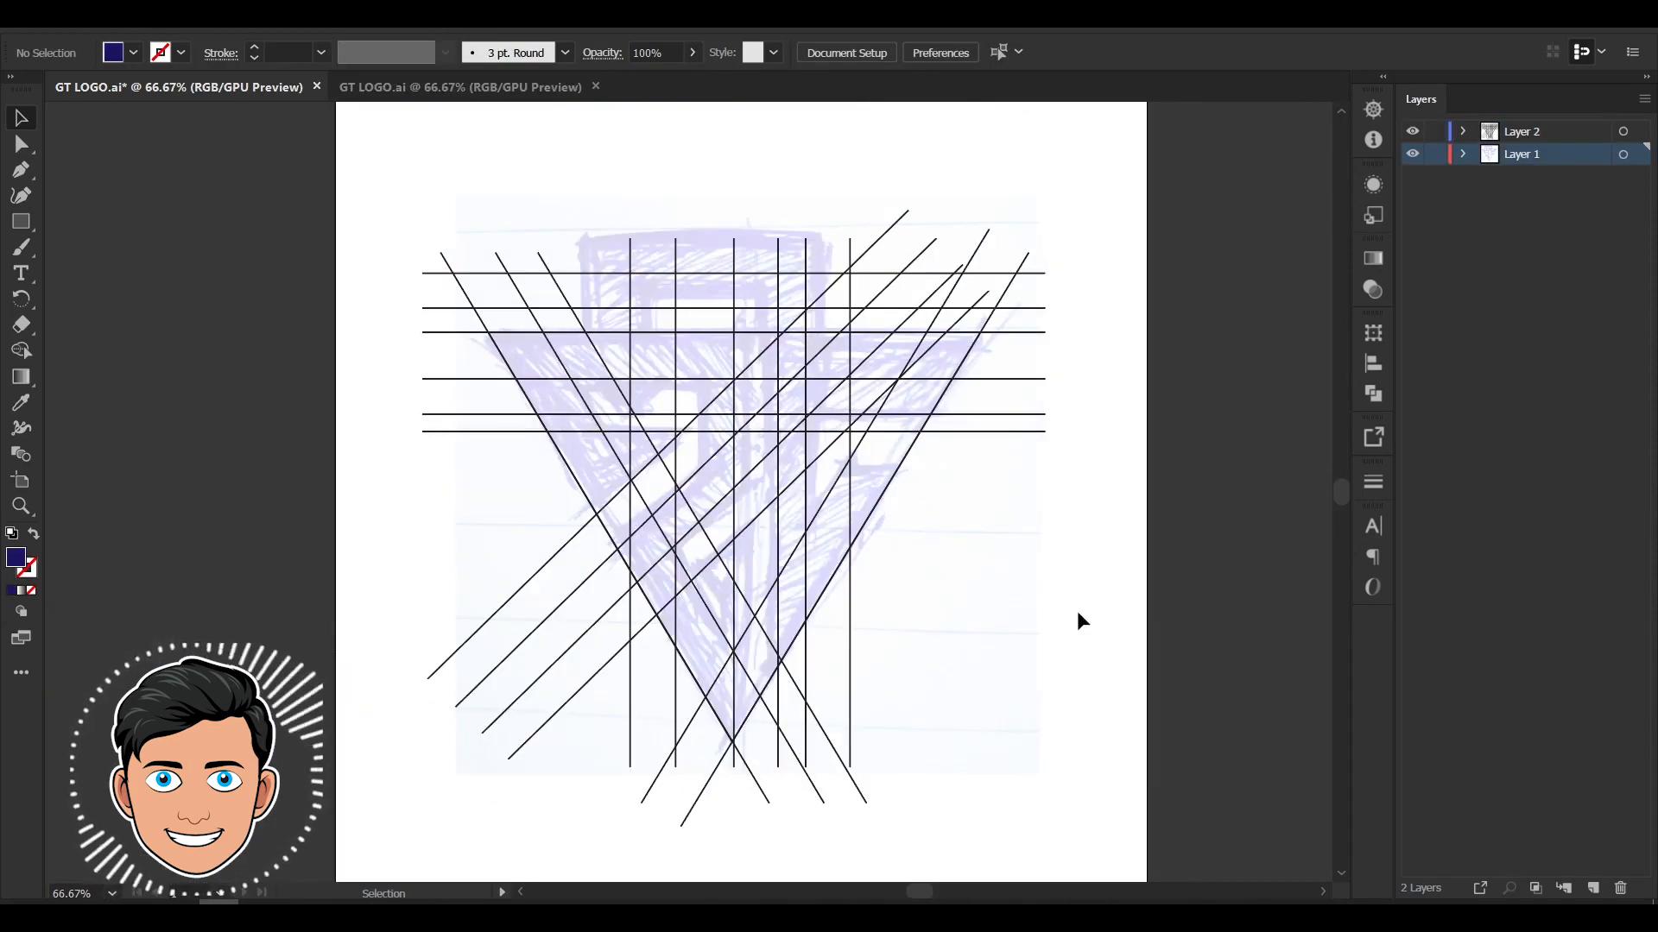
Select all the guide lines and merge the grid regions that form the sketched G with Shape Builder
key("a")
scroll(946, 520, "right", 1)
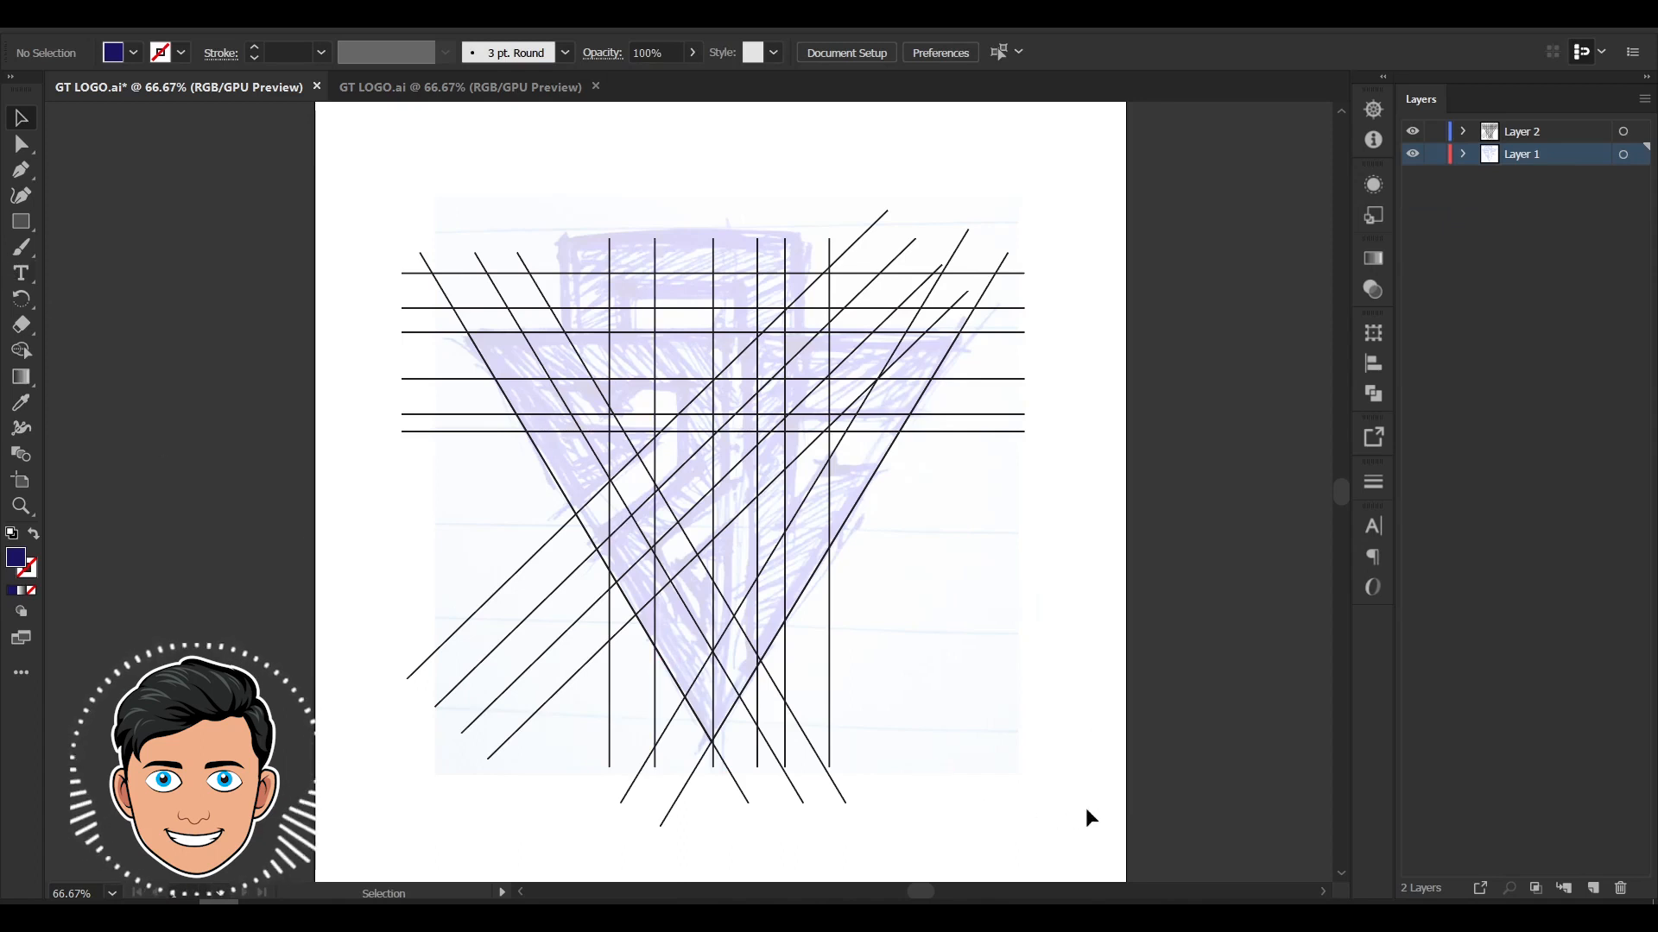
left_click_drag(1085, 806, 290, 85)
scroll(672, 334, "down", 2)
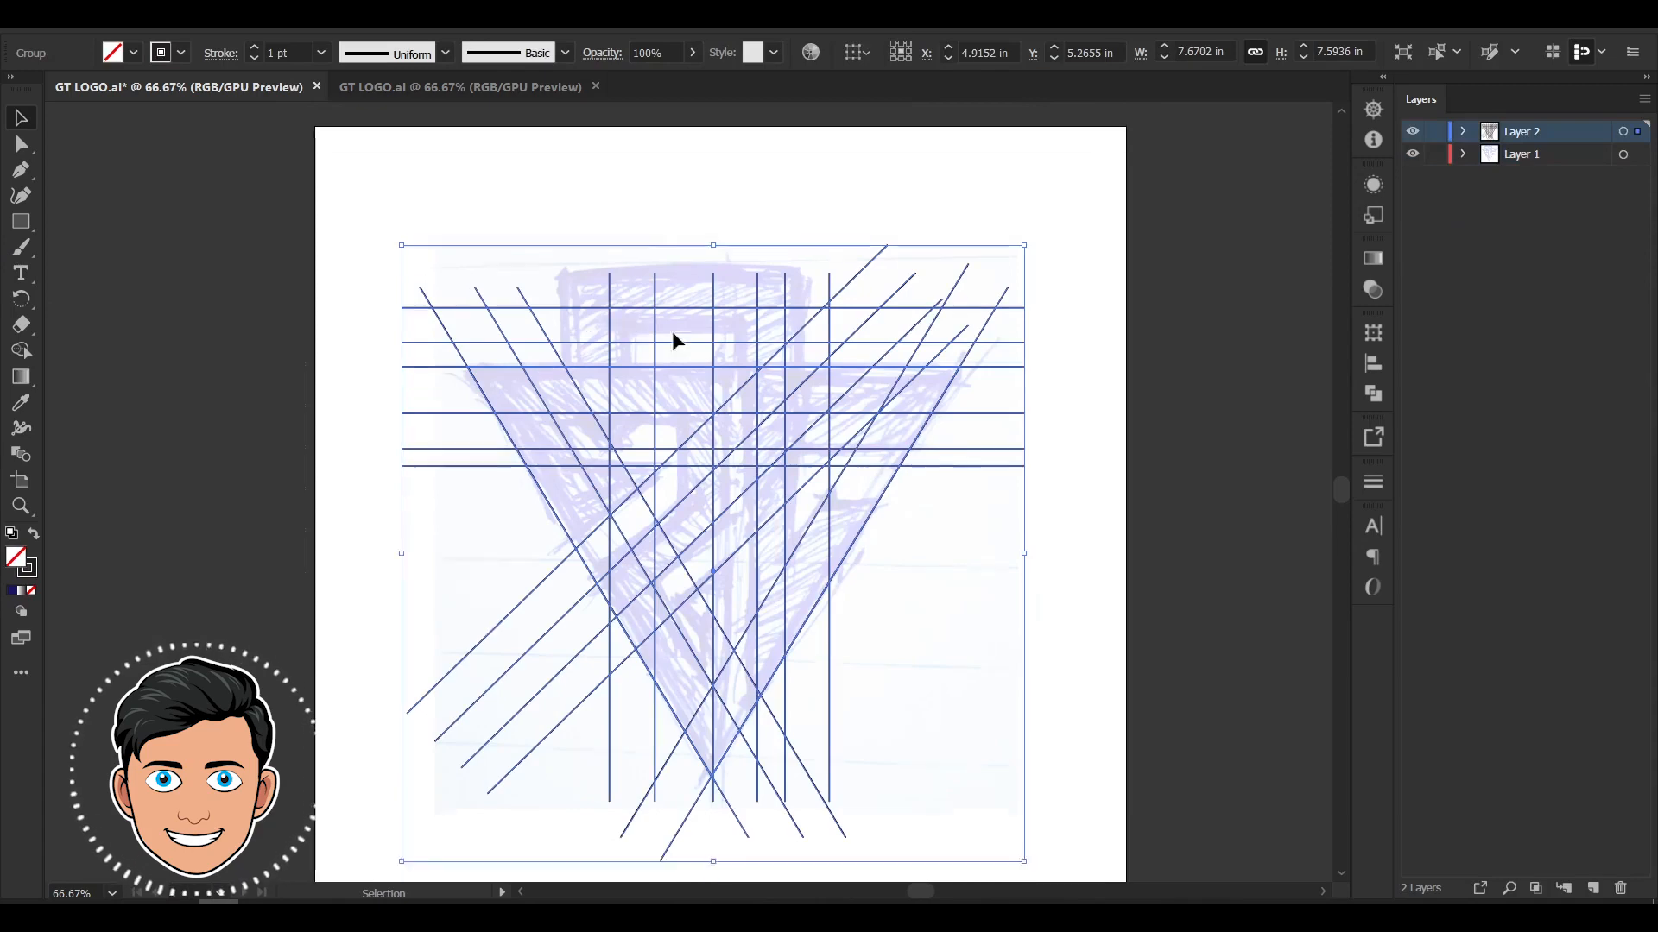
scroll(723, 331, "down", 2)
scroll(725, 331, "down", 1)
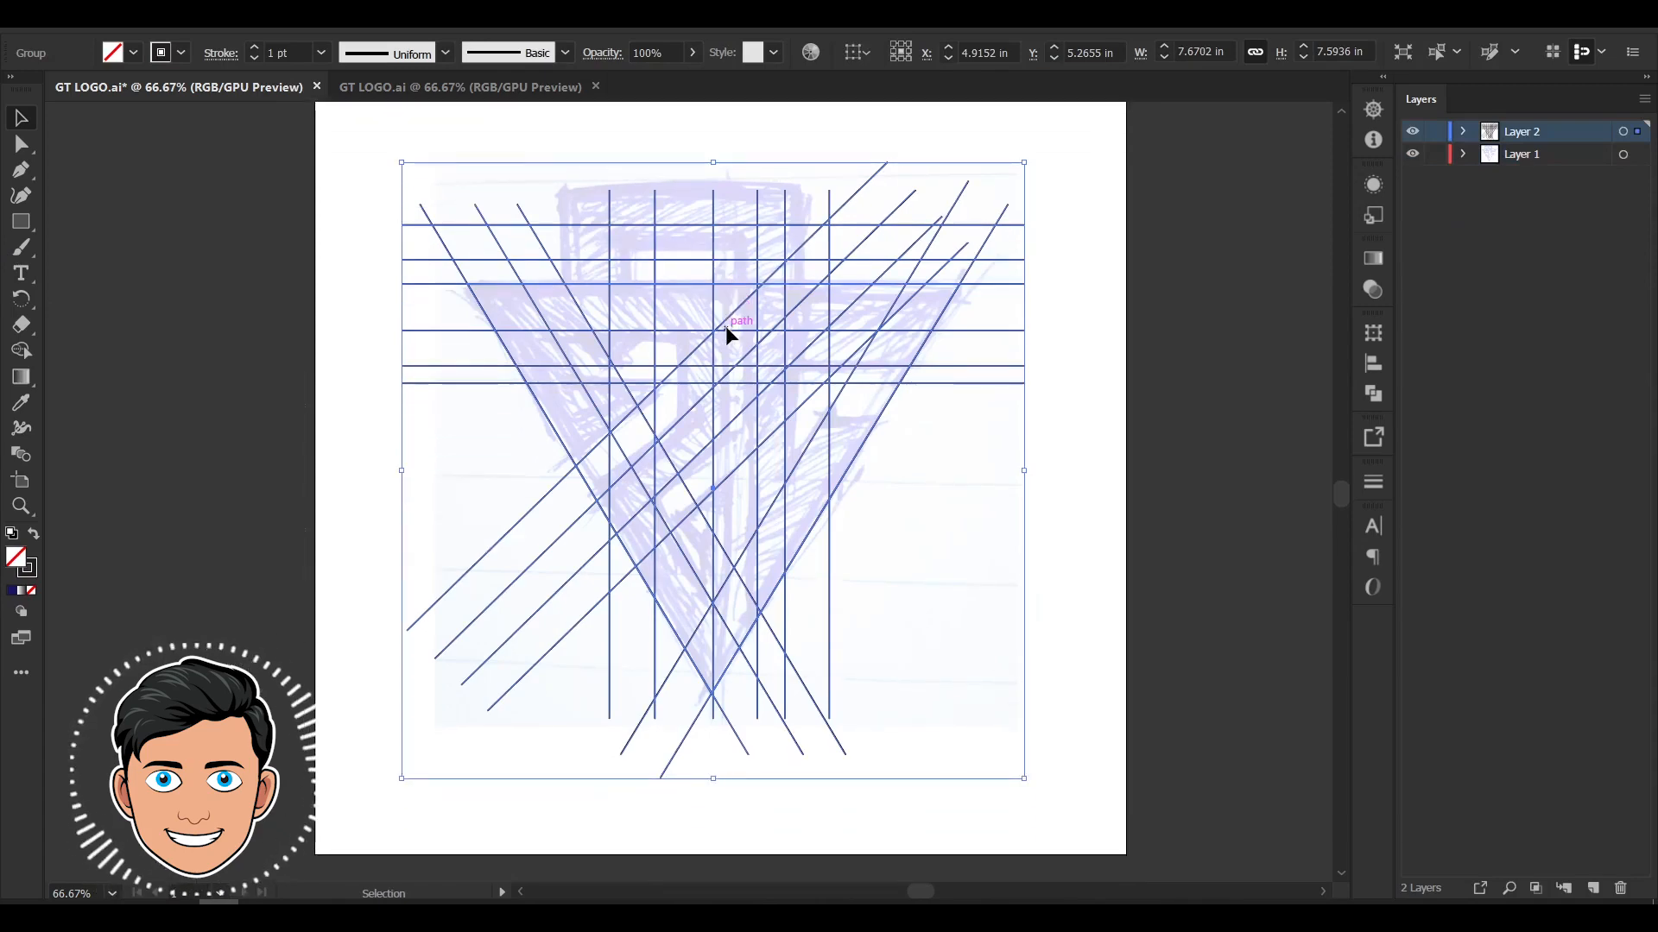
left_click(21, 351)
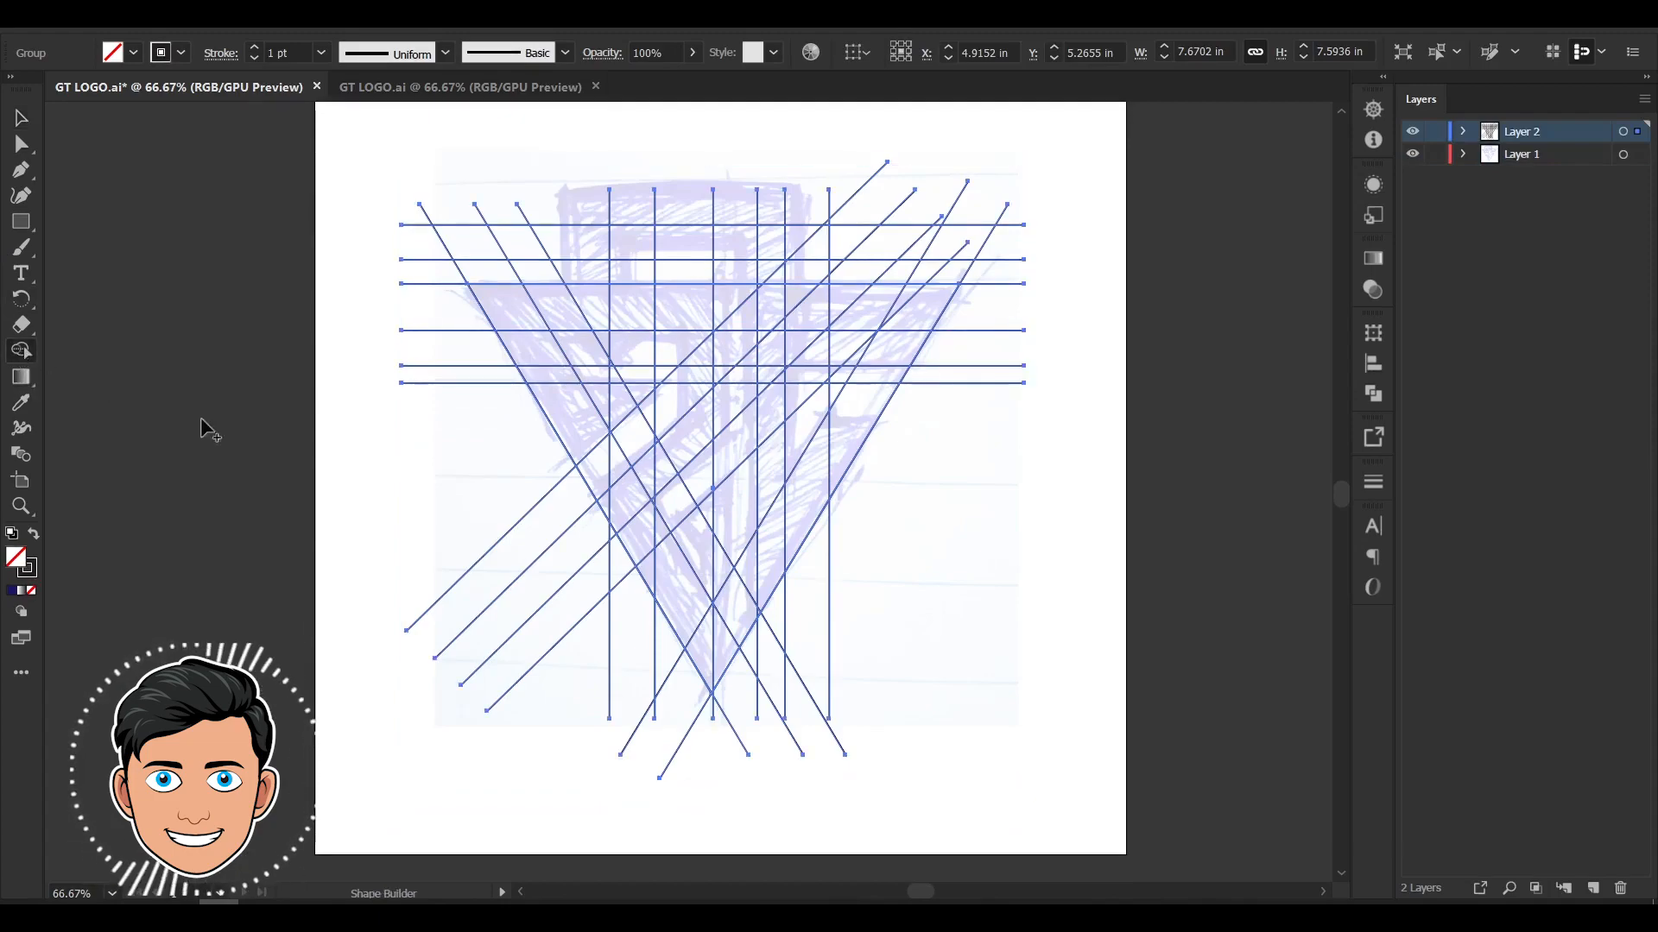
scroll(602, 423, "up", 4)
mouse_move(832, 359)
left_mouse_down()
mouse_move(571, 471)
mouse_move(620, 571)
mouse_move(362, 420)
mouse_move(360, 352)
mouse_move(261, 218)
mouse_move(285, 380)
mouse_move(247, 326)
mouse_move(493, 344)
mouse_move(888, 337)
mouse_move(914, 419)
mouse_move(871, 565)
mouse_move(894, 586)
mouse_move(891, 442)
mouse_move(846, 412)
mouse_move(703, 544)
mouse_move(562, 632)
left_mouse_up()
scroll(345, 388, "down", 2)
scroll(894, 589, "down", 1)
scroll(553, 518, "up", 1)
mouse_move(552, 422)
left_mouse_down()
mouse_move(603, 438)
mouse_move(800, 775)
mouse_move(762, 618)
mouse_move(803, 567)
mouse_move(777, 363)
left_mouse_up()
scroll(800, 775, "down", 1)
key("ctrl+minus")
key("v")
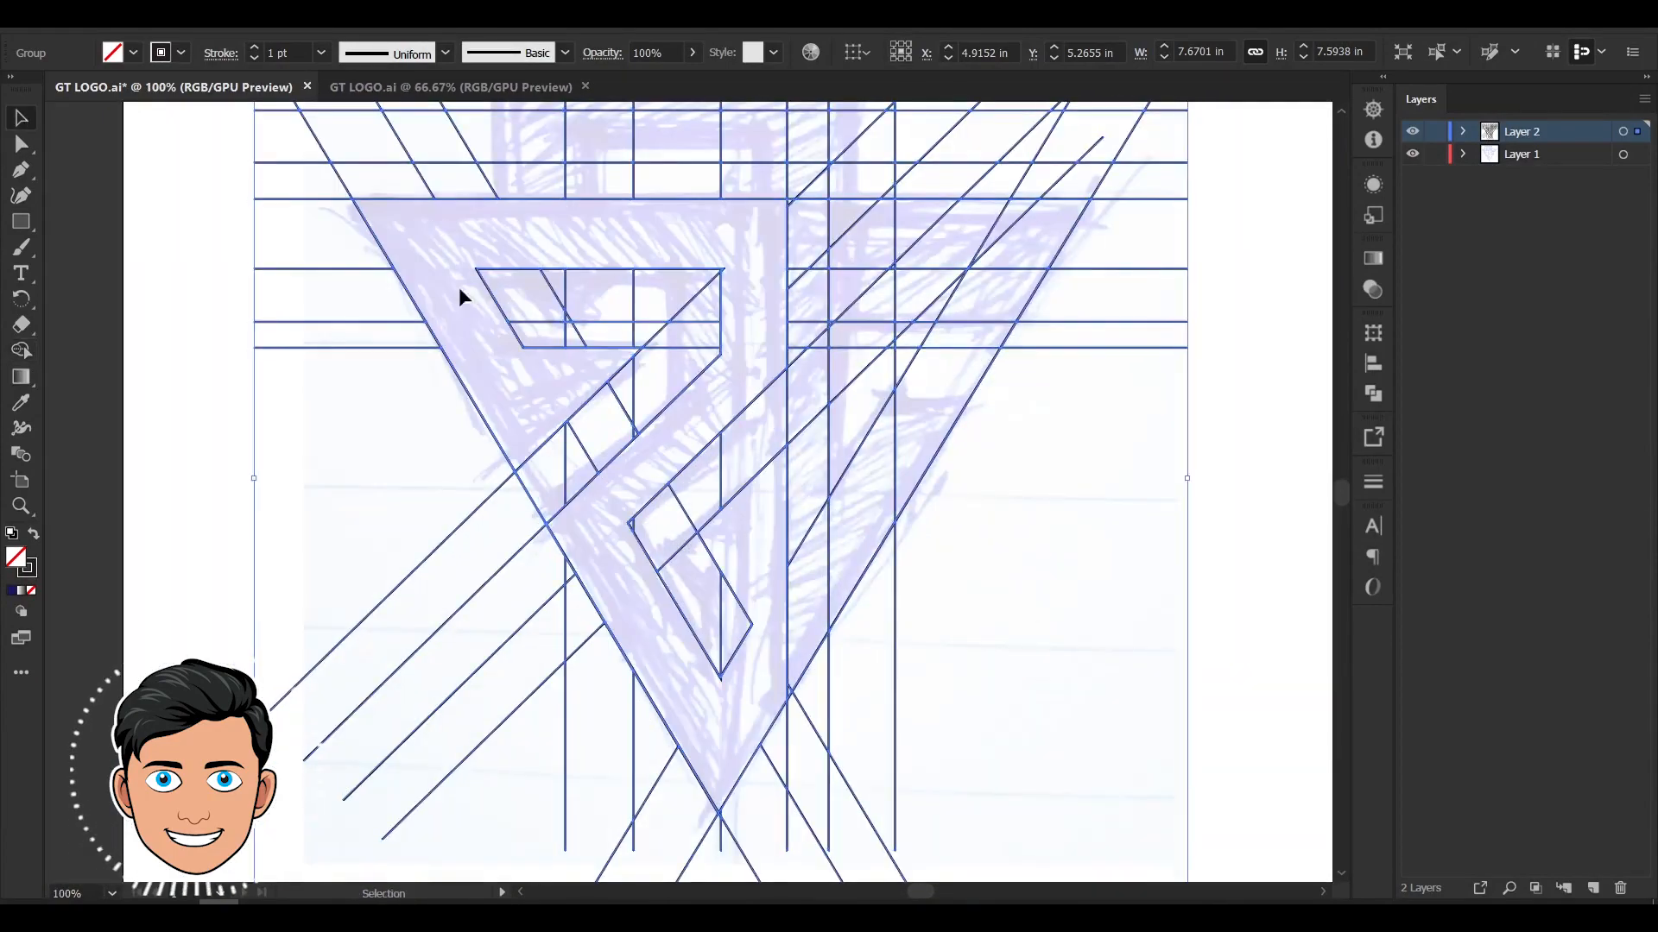
Ungroup the guide lines and the merged G shape
scroll(753, 443, "up", 1)
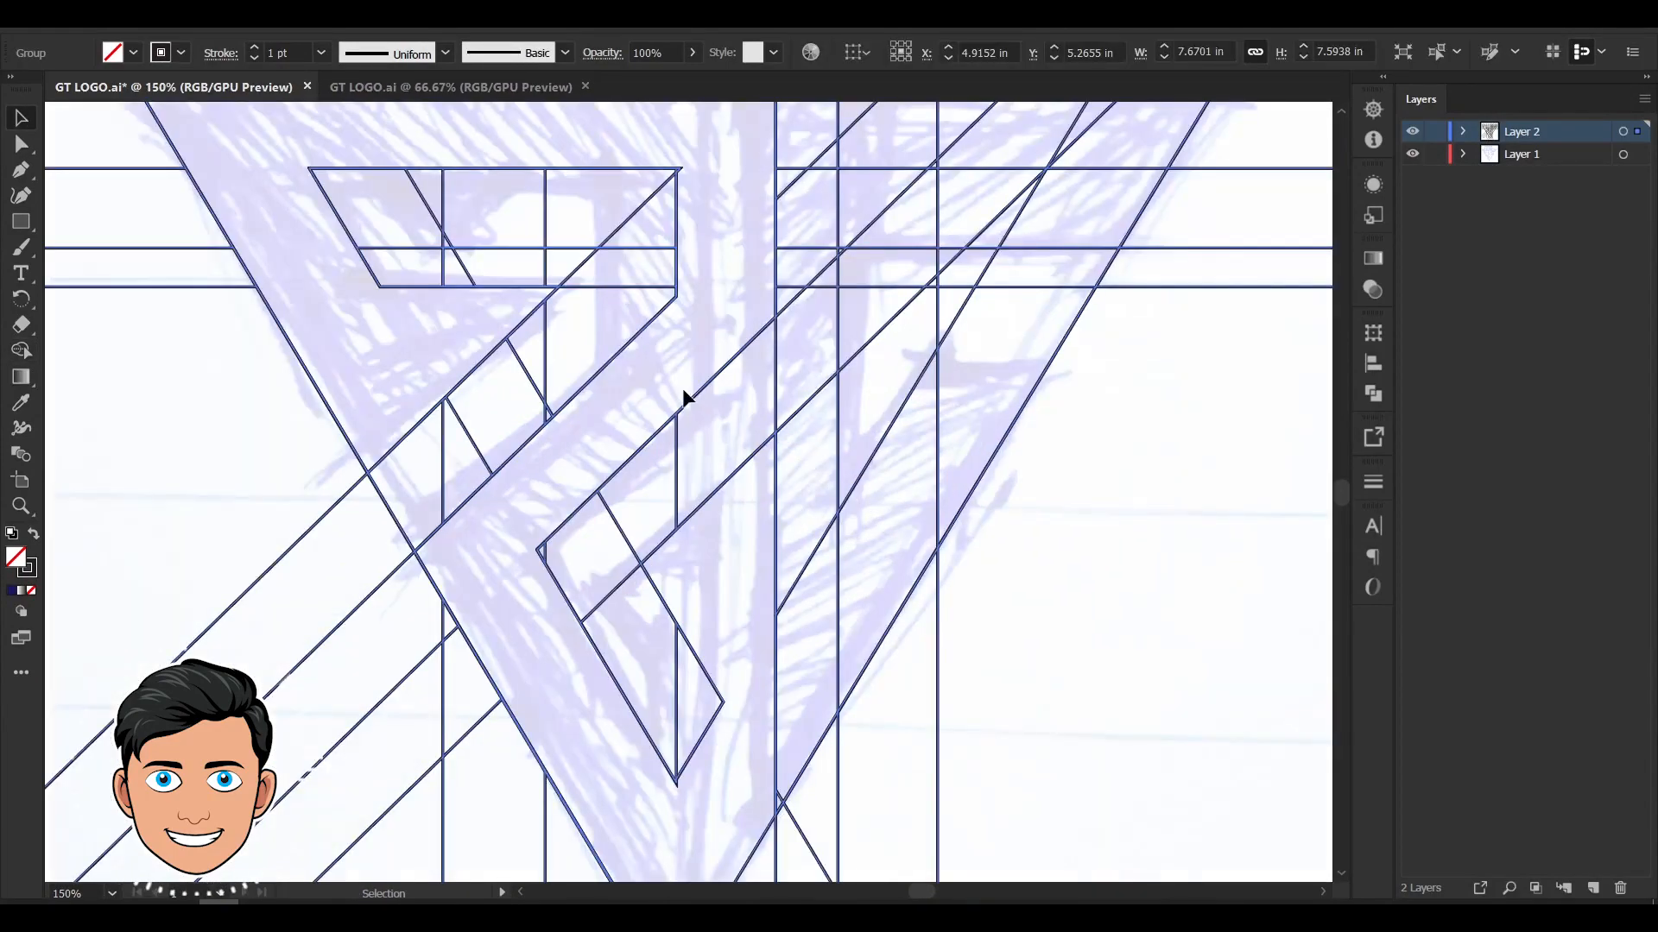
right_click(685, 401)
left_click(760, 560)
left_click(1176, 613)
Fill the merged G shape with black
scroll(795, 445, "down", 1)
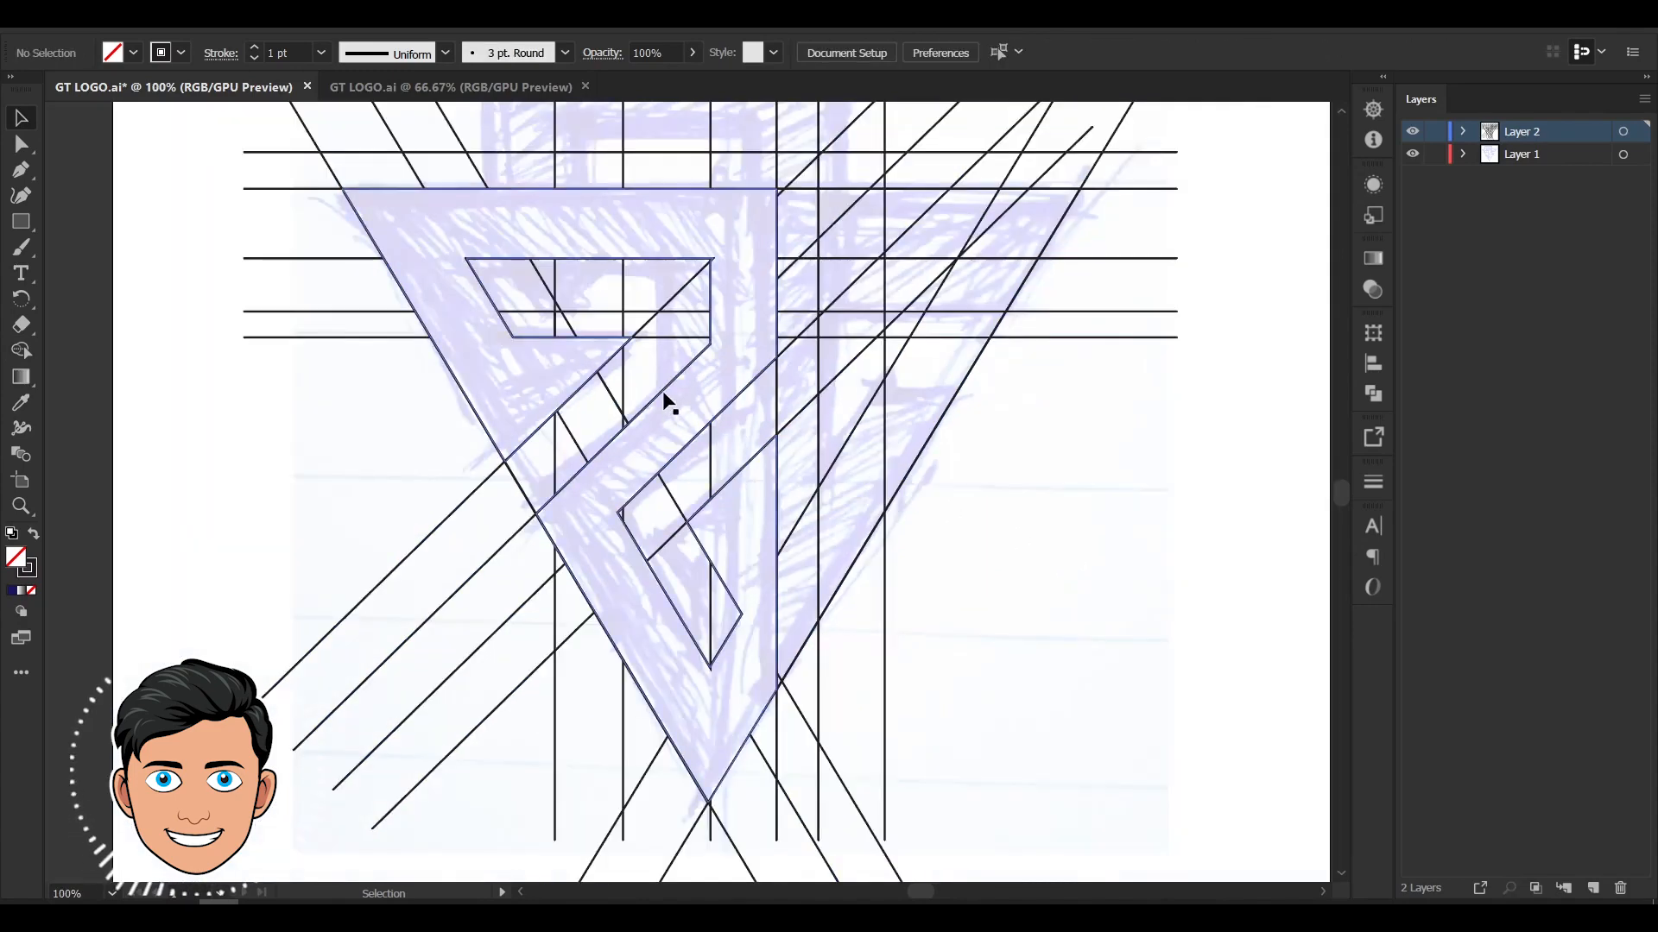
left_click(663, 399)
left_click(134, 53)
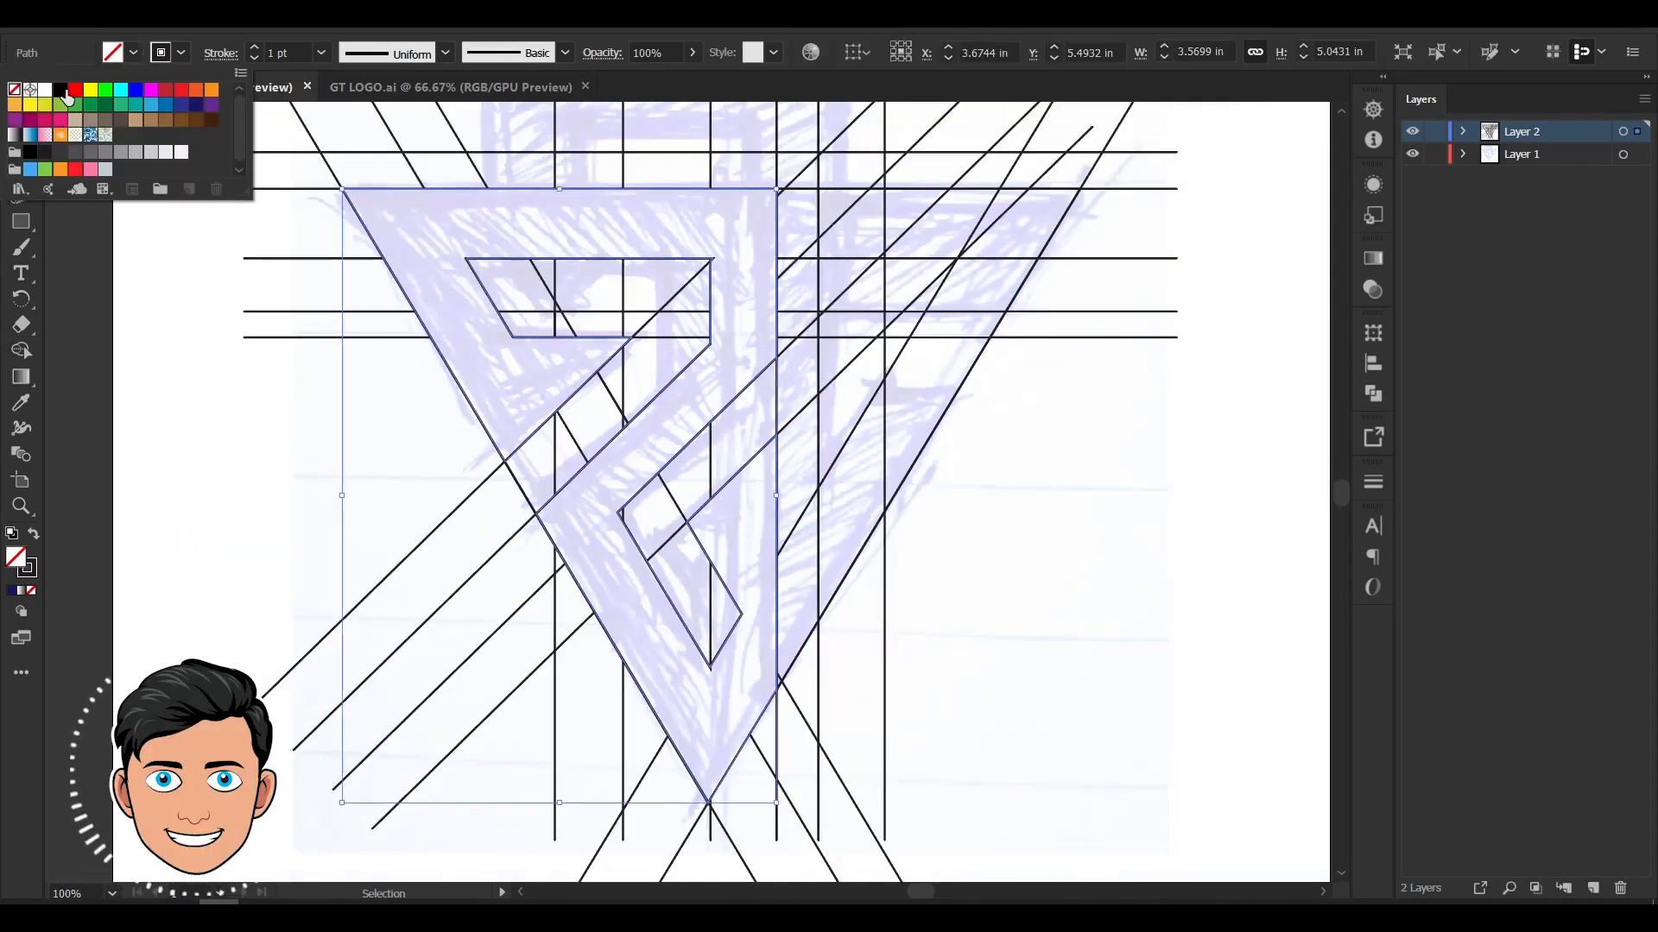
left_click(61, 91)
left_click(243, 460)
scroll(753, 393, "down", 2)
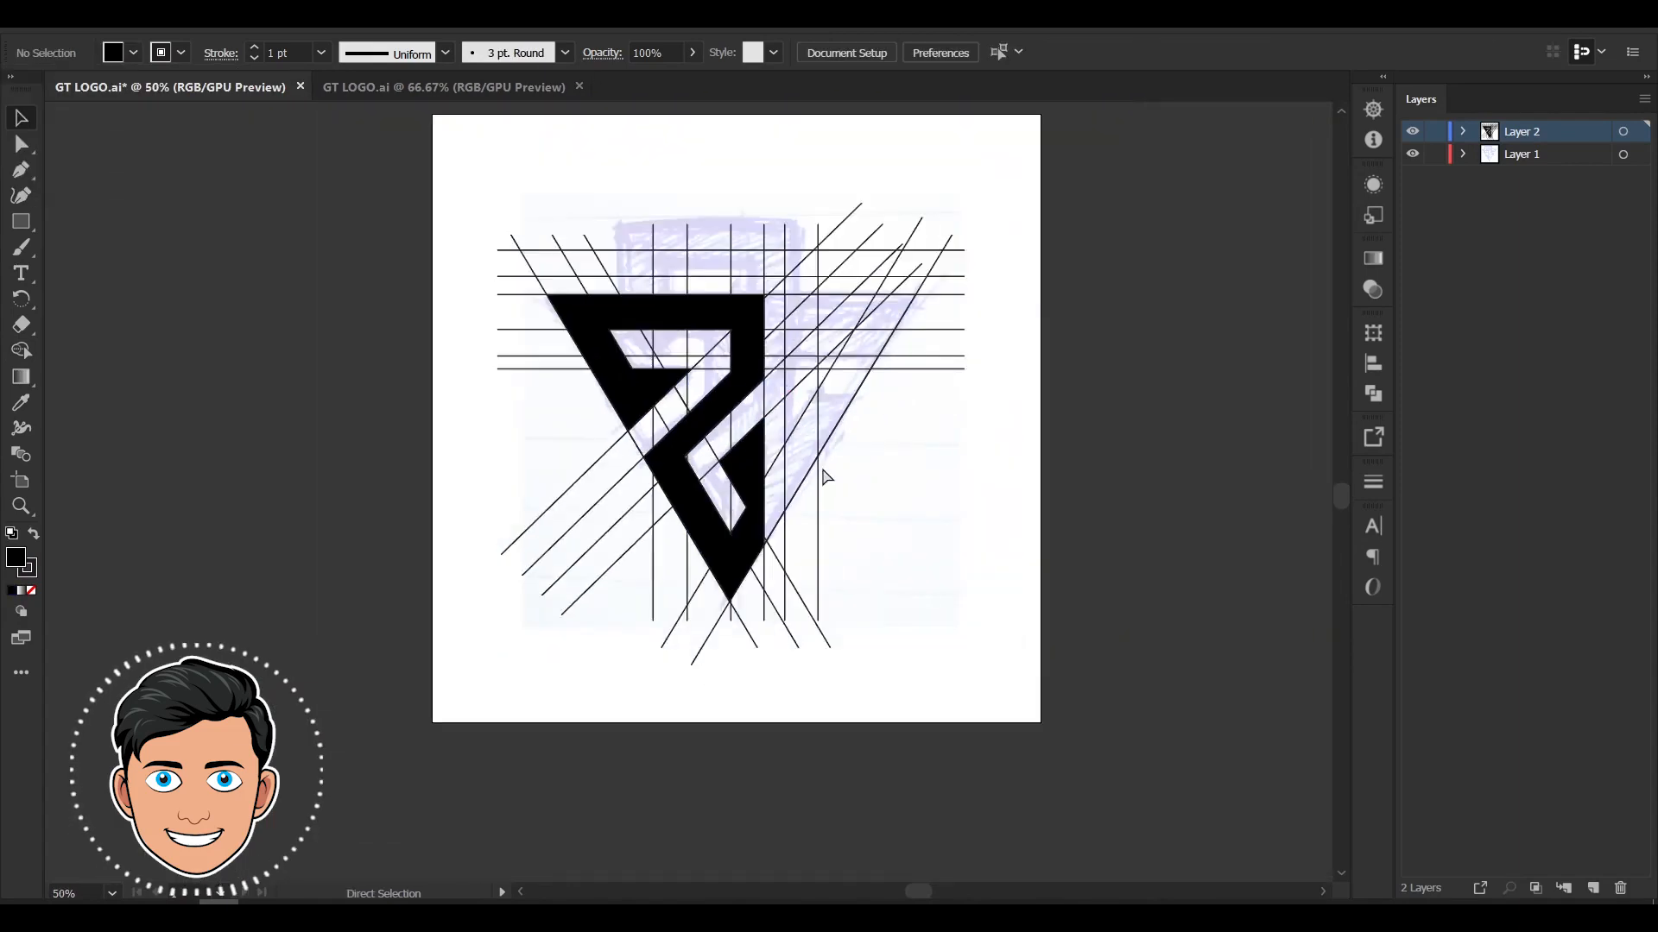
Select all artwork and merge the regions of the T's stem and lower right wing with Shape Builder
scroll(812, 414, "right", 1)
scroll(798, 354, "up", 1)
scroll(792, 361, "left", 1)
scroll(790, 361, "up", 1)
scroll(926, 458, "down", 2)
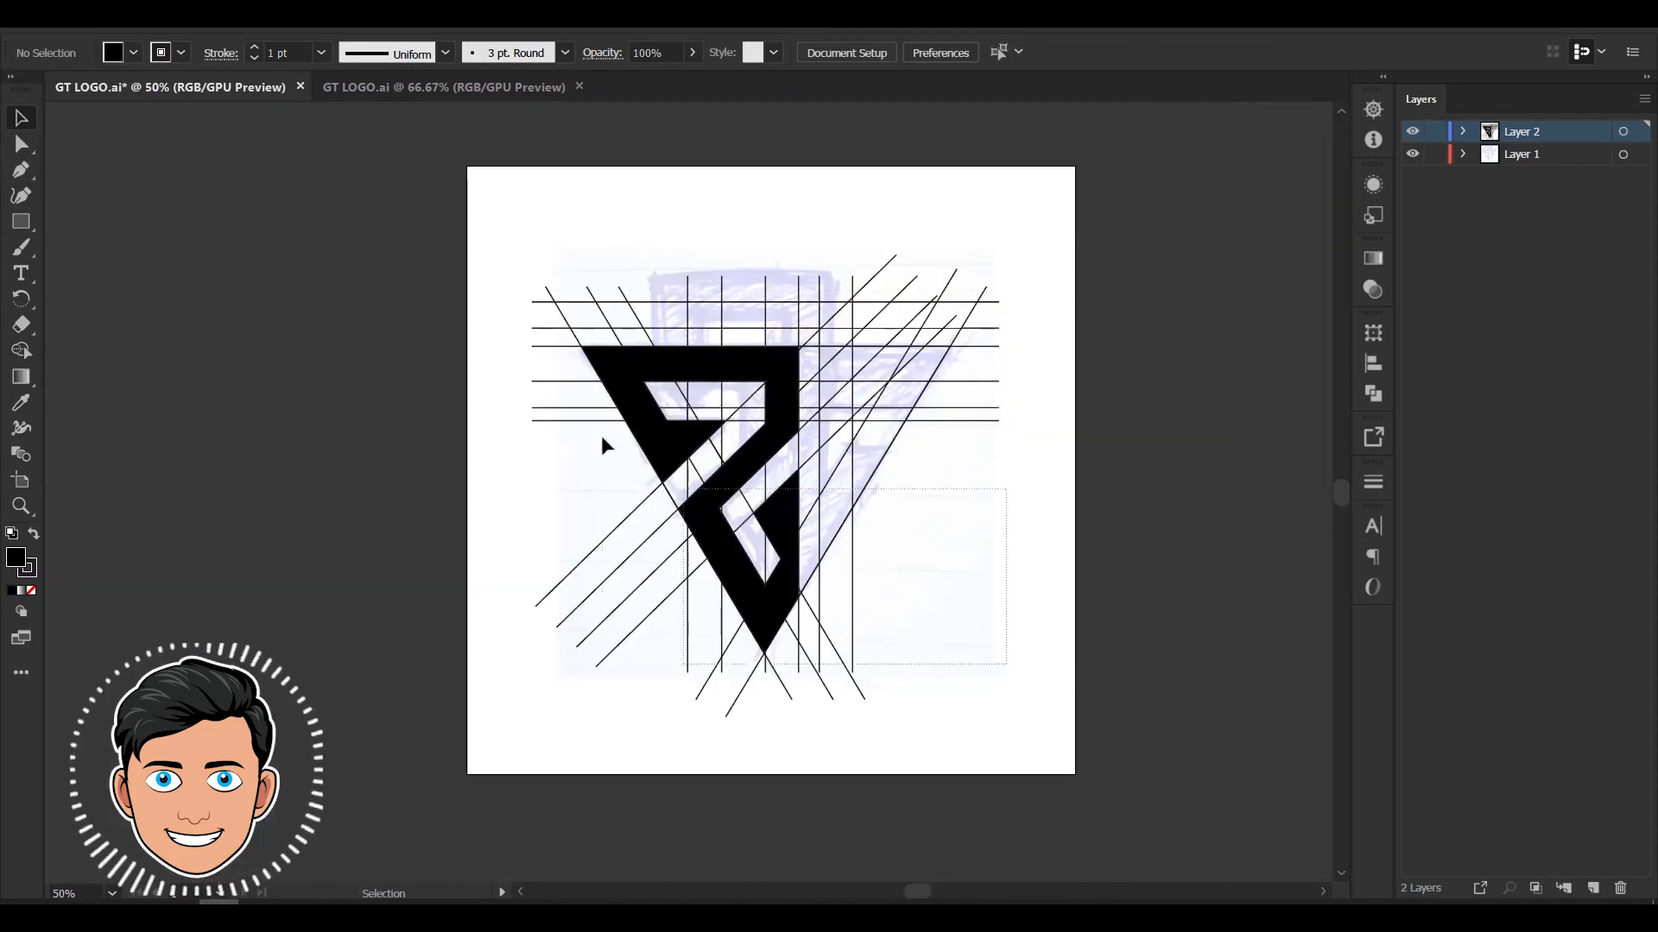
key("ctrl+a")
scroll(926, 459, "up", 2)
key("shift+m")
scroll(764, 306, "up", 1)
scroll(740, 333, "down", 1)
mouse_move(658, 328)
left_mouse_down()
mouse_move(769, 369)
mouse_move(743, 397)
mouse_move(744, 560)
mouse_move(825, 459)
left_mouse_up()
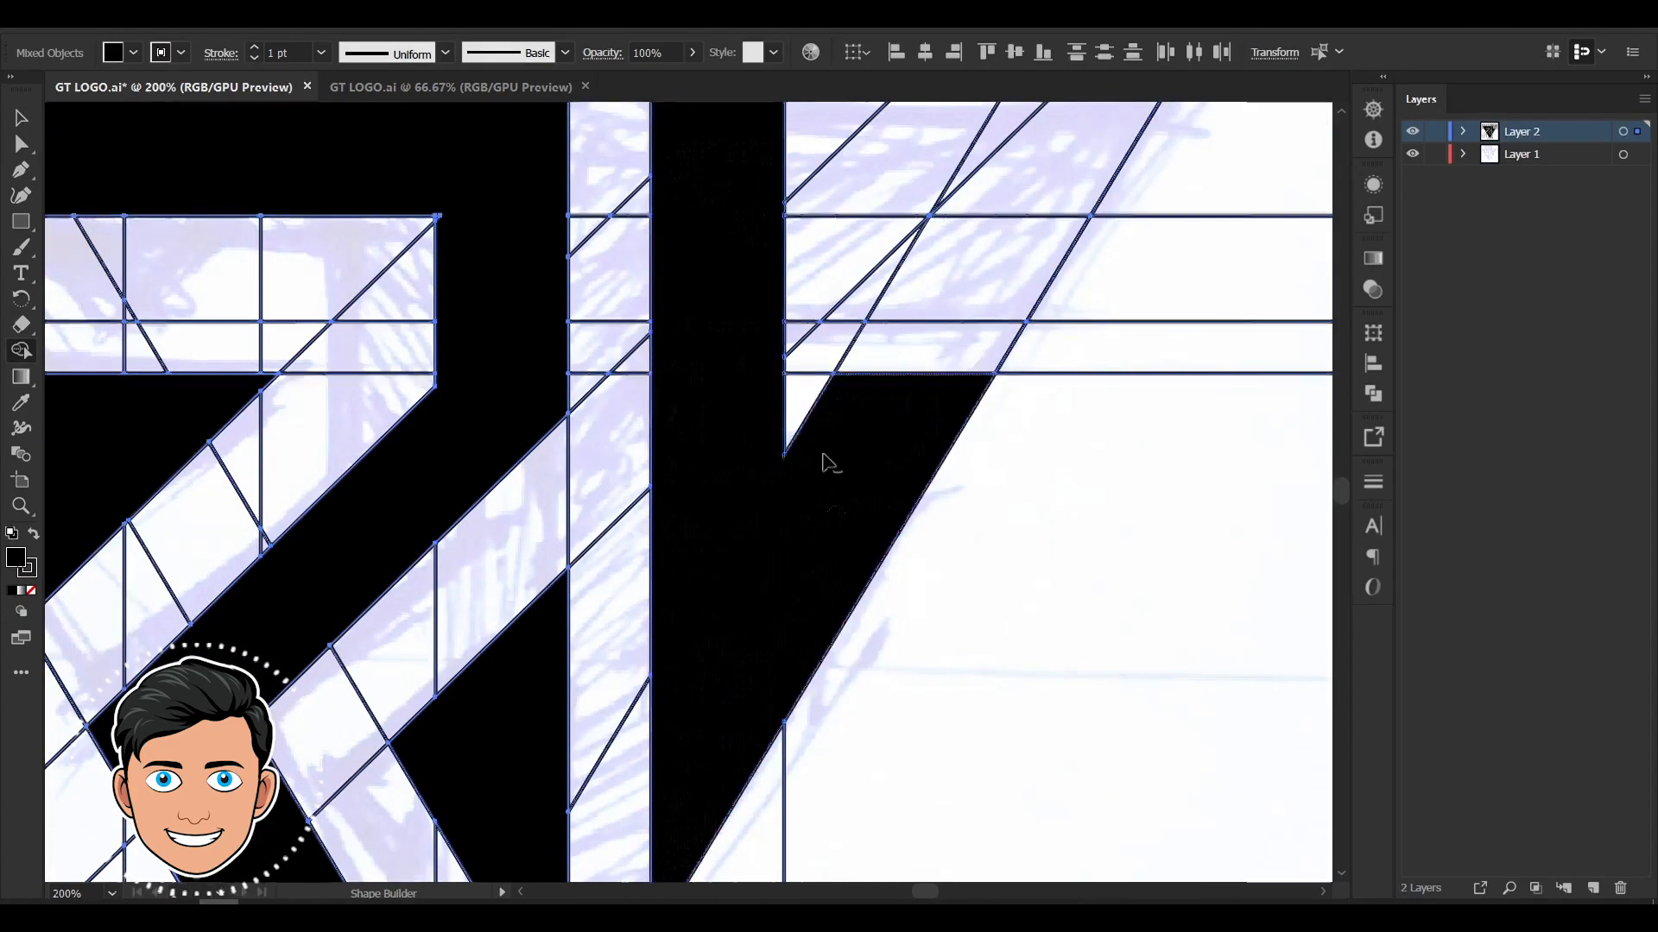
Merge the grid regions forming the T's upper right arm with Shape Builder
scroll(825, 460, "right", 2)
scroll(836, 329, "up", 3)
scroll(837, 329, "down", 2)
scroll(864, 541, "up", 2)
scroll(863, 541, "down", 1)
scroll(787, 344, "up", 1)
mouse_move(707, 380)
left_mouse_down()
mouse_move(782, 397)
mouse_move(926, 380)
left_mouse_up()
scroll(926, 380, "down", 1)
scroll(979, 342, "down", 2)
Reselect all artwork and merge the regions of the bar above the triangle, including its short left leg, with Shape Builder
left_click(22, 118)
left_click(388, 259)
scroll(795, 308, "up", 3)
scroll(596, 306, "down", 2)
key("ctrl+a")
left_click(21, 350)
scroll(566, 328, "up", 2)
mouse_move(540, 354)
left_mouse_down()
mouse_move(533, 304)
mouse_move(777, 285)
mouse_move(935, 318)
mouse_move(870, 339)
mouse_move(889, 362)
left_mouse_up()
scroll(955, 298, "up", 1)
Hide Layer 1 containing the sketch
key("v")
scroll(626, 333, "down", 4)
left_click(844, 541)
left_click(1412, 154)
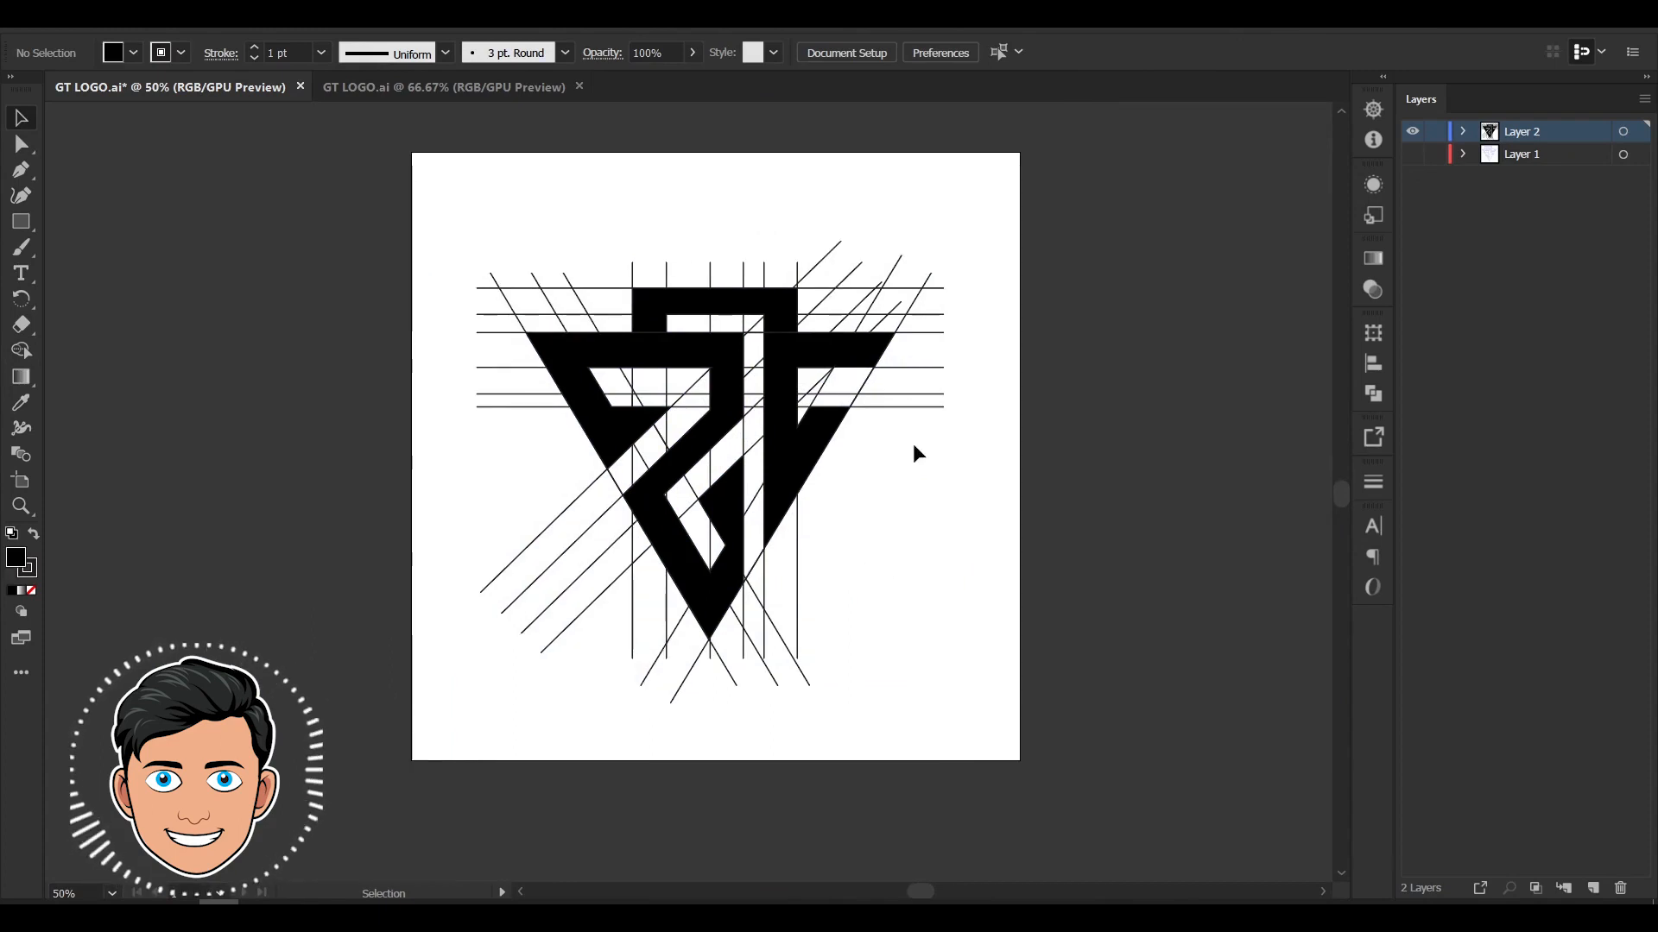
left_click(1461, 133)
left_click(1461, 133)
left_click(834, 359)
Duplicate Artboard 1 with its artwork beside the original
key("shift+o")
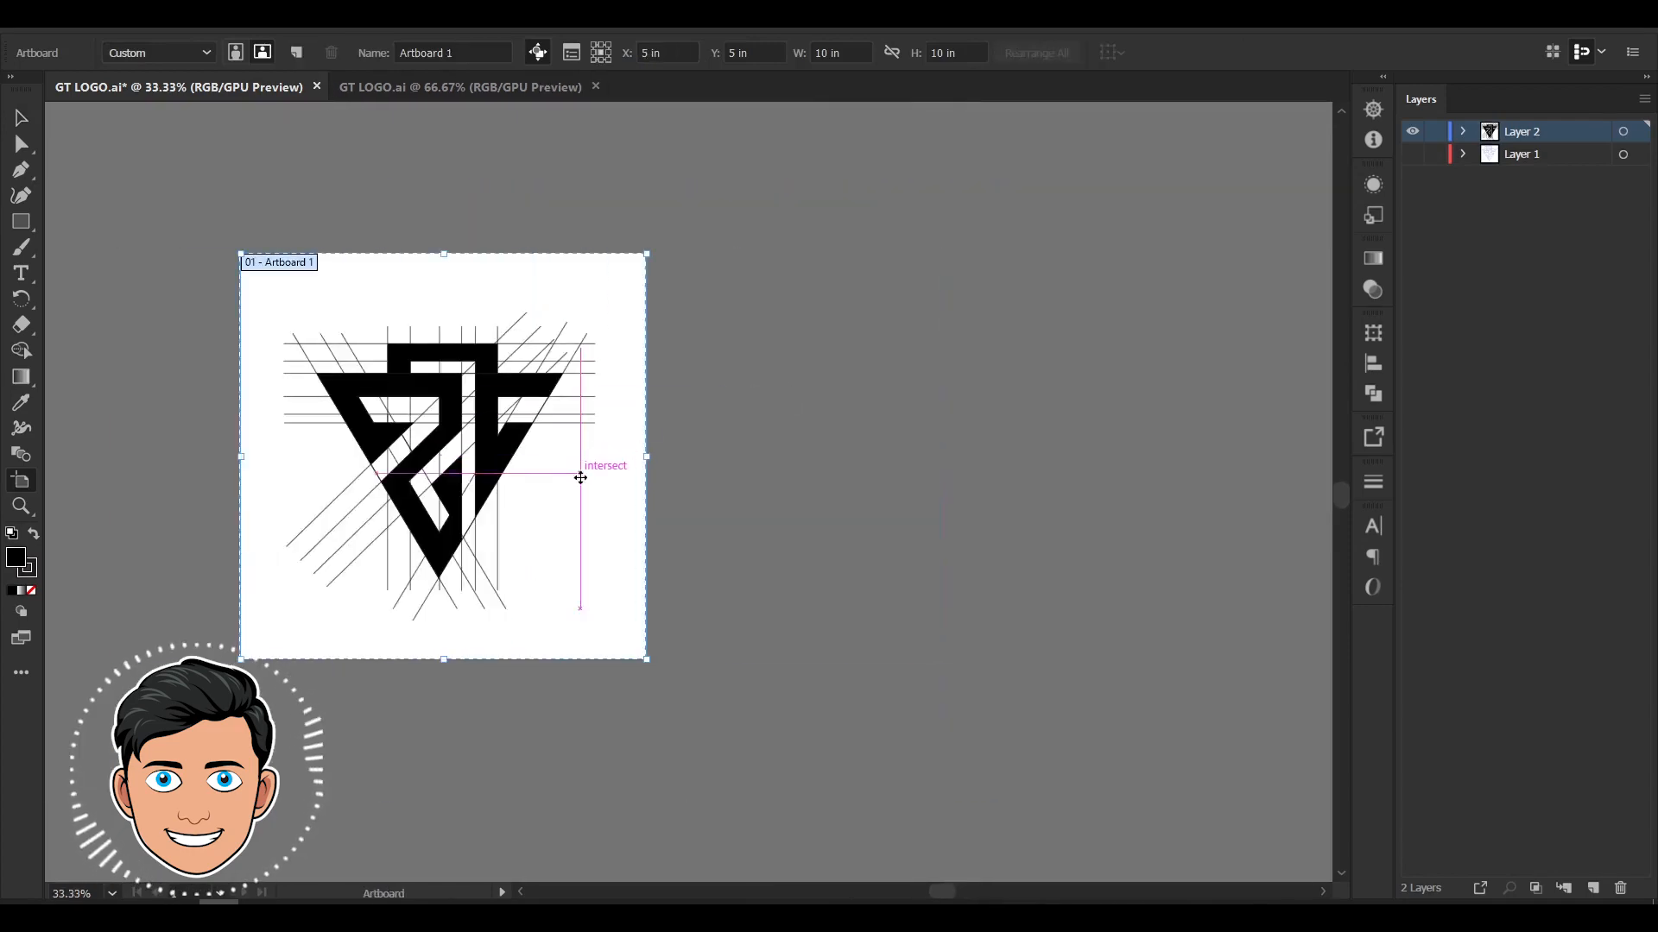
left_click_drag(608, 517, 1021, 518)
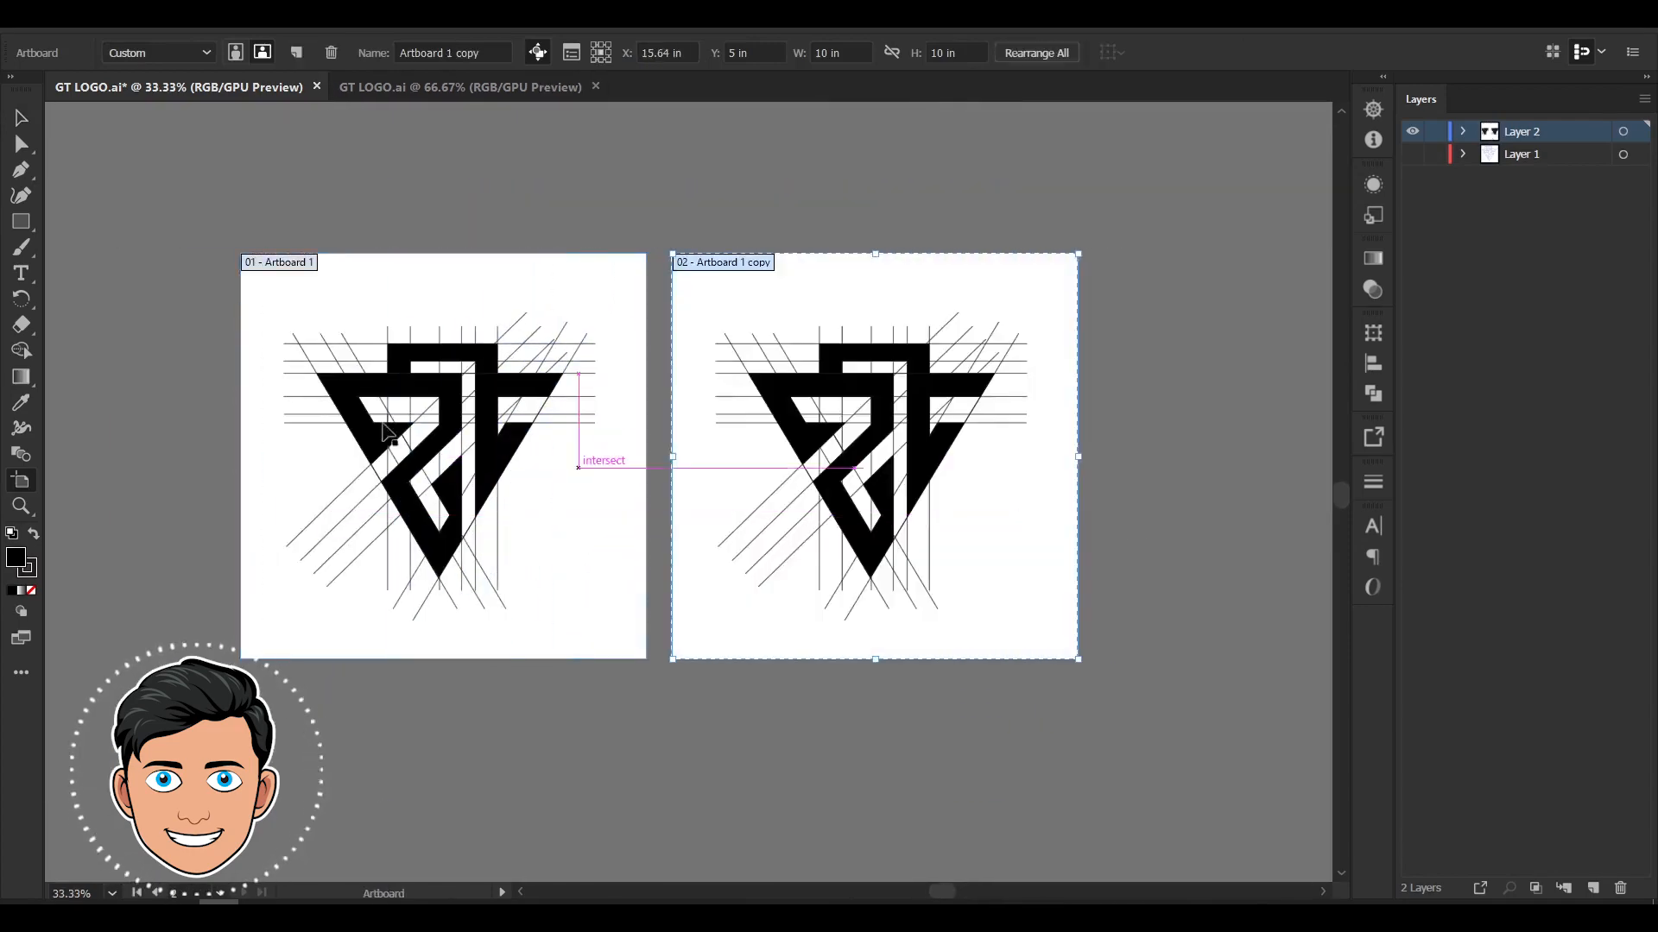
key("v")
On the copied artboard, extend the two vertical guides flanking the narrow gap beside the T's stem down through the top bar
scroll(729, 489, "up", 2)
scroll(884, 305, "up", 3)
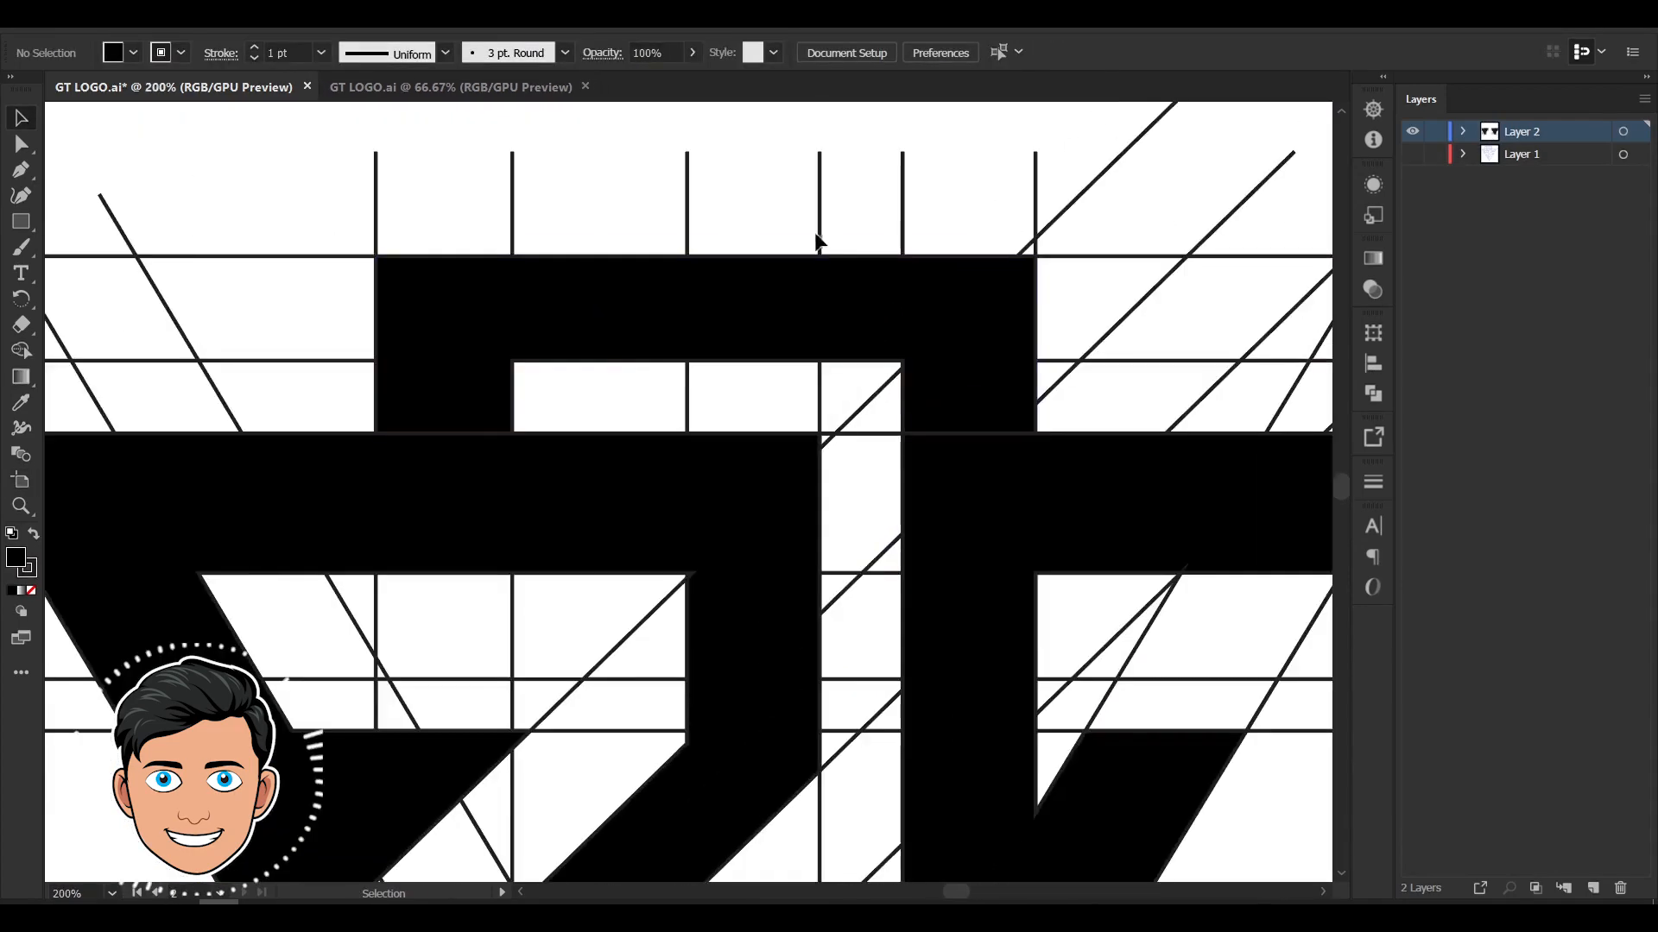
key("a")
left_click_drag(819, 256, 822, 370)
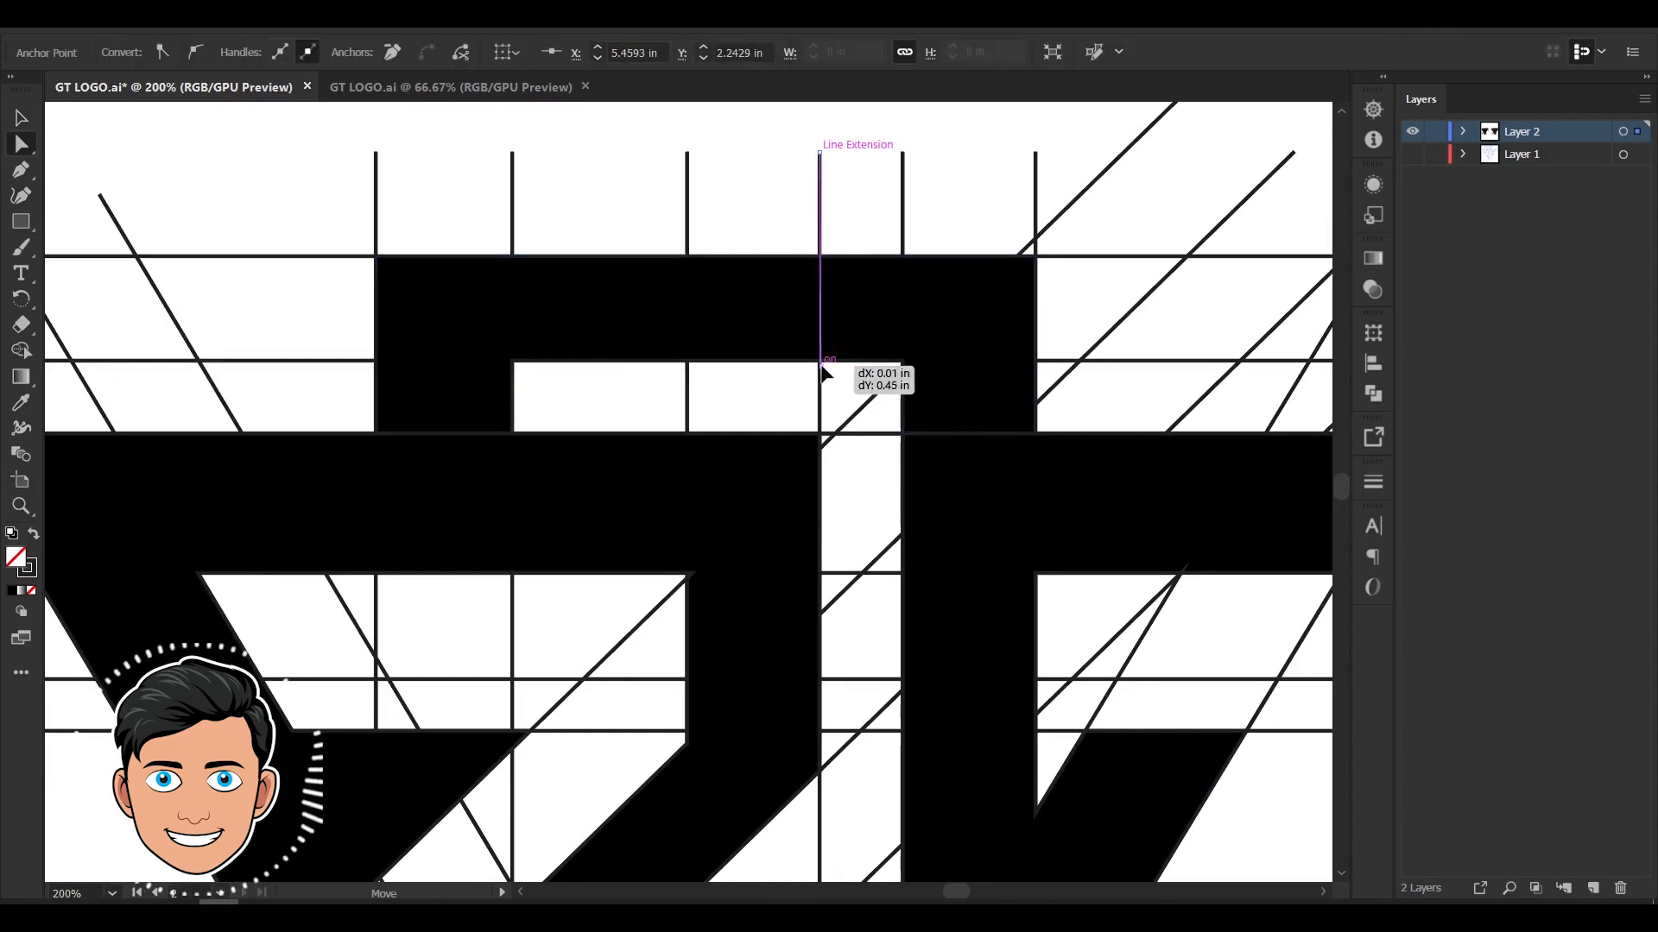
left_click_drag(902, 257, 904, 294)
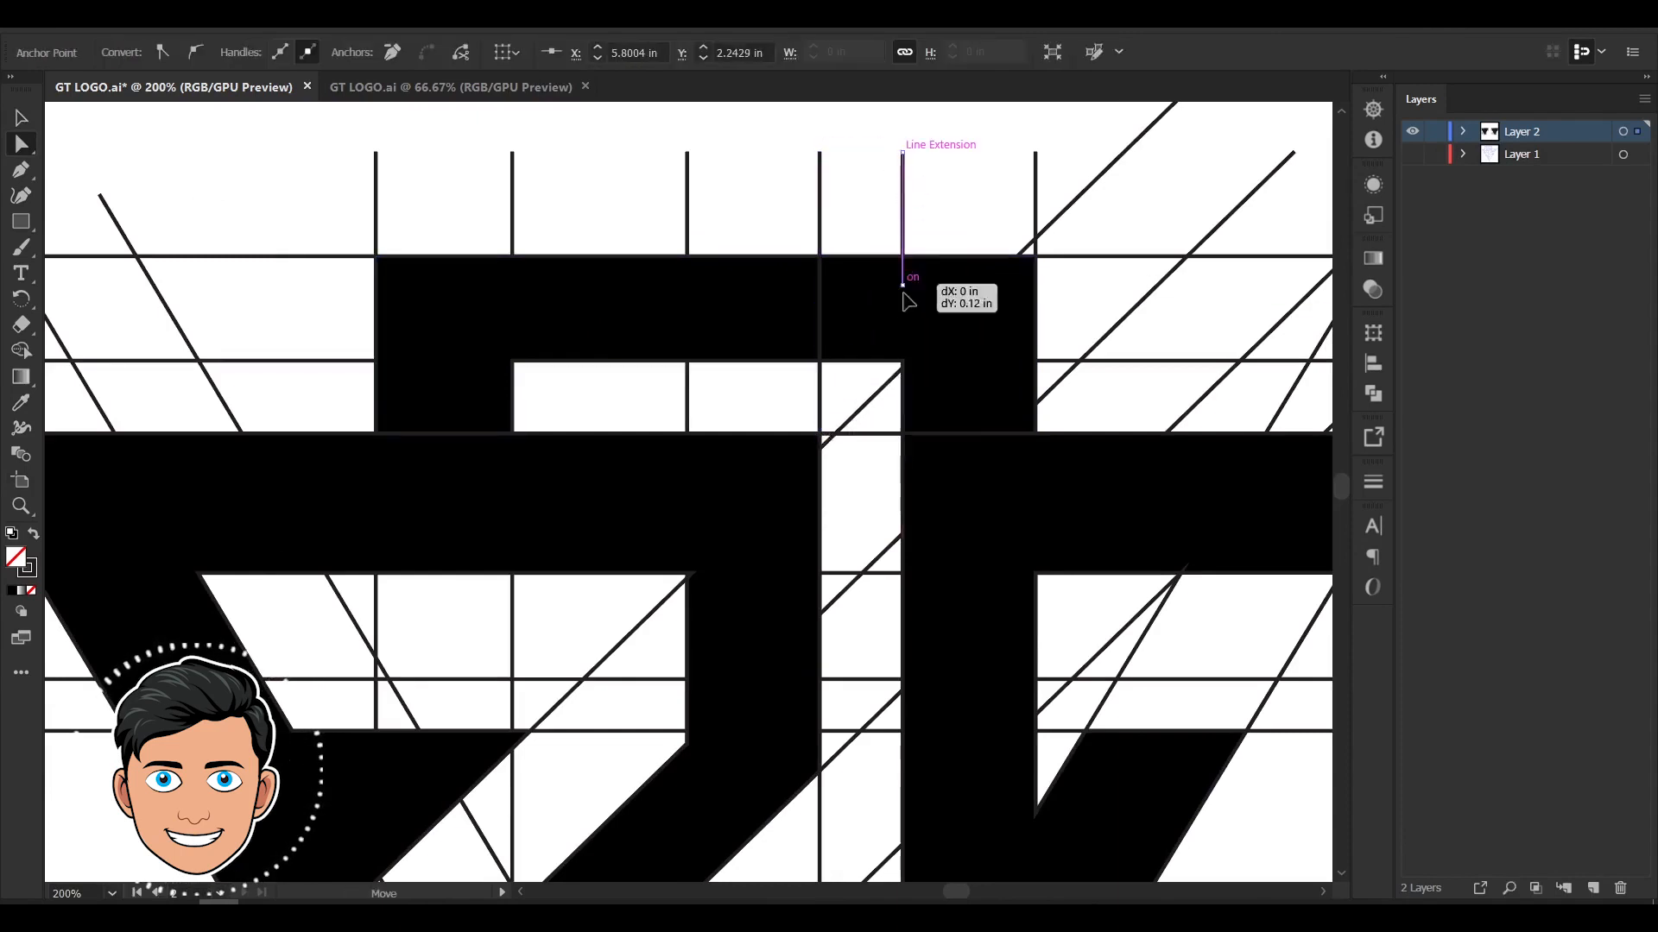
left_click_drag(903, 436, 903, 431)
Select the top bar with both extended guides and split off the section between them with Shape Builder
key("ctrl+shift+a")
left_click(726, 313, "shift")
left_click(819, 226, "shift")
left_click(900, 207, "shift")
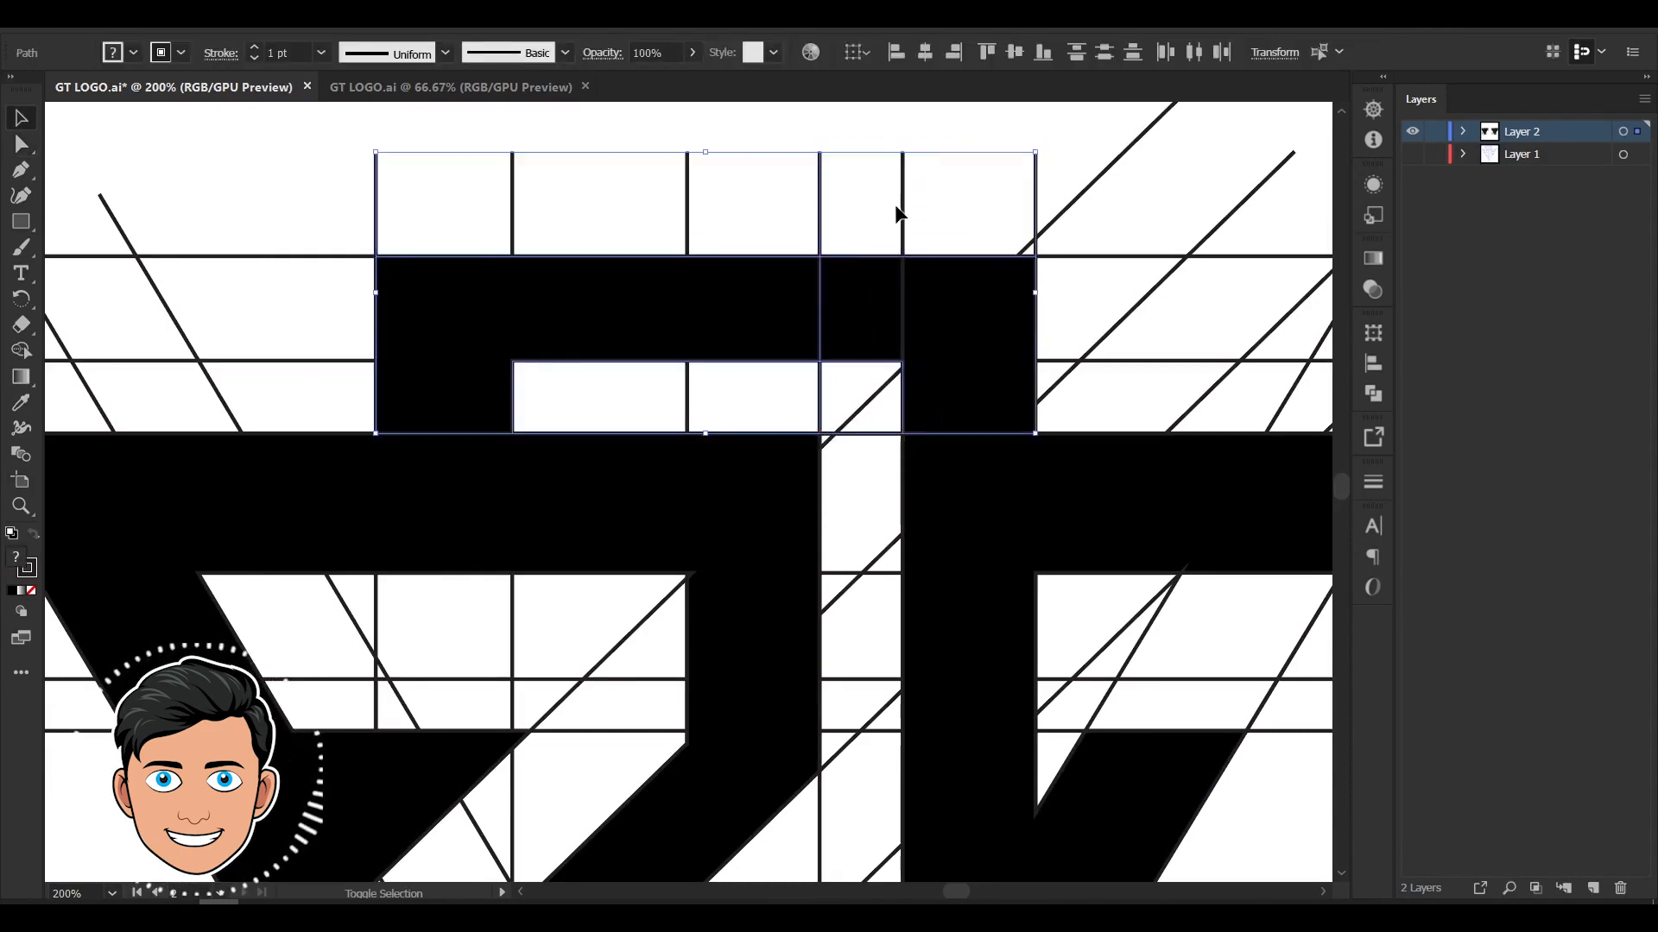
scroll(879, 218, "down", 1)
scroll(786, 293, "up", 2)
left_click(21, 350)
left_click(791, 309)
scroll(794, 306, "down", 1)
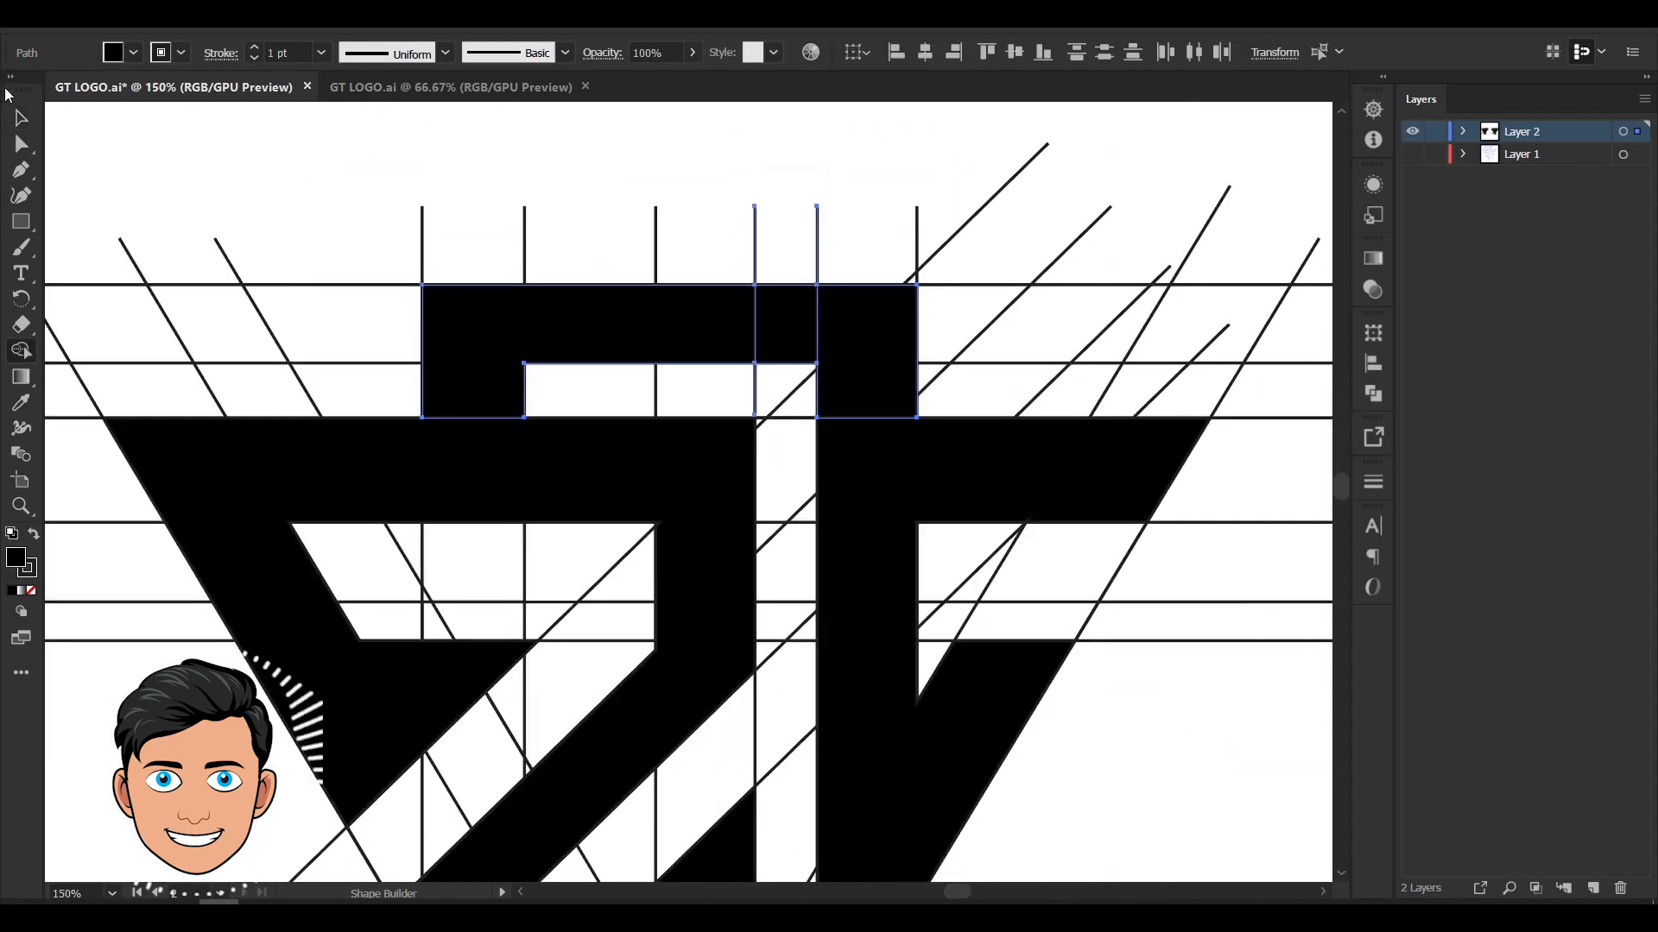
Delete the top bar's section between the two vertical guides
key("v")
key("ctrl+shift+a")
left_click(785, 321)
key("Delete")
scroll(888, 270, "down", 2)
scroll(1012, 518, "left", 2)
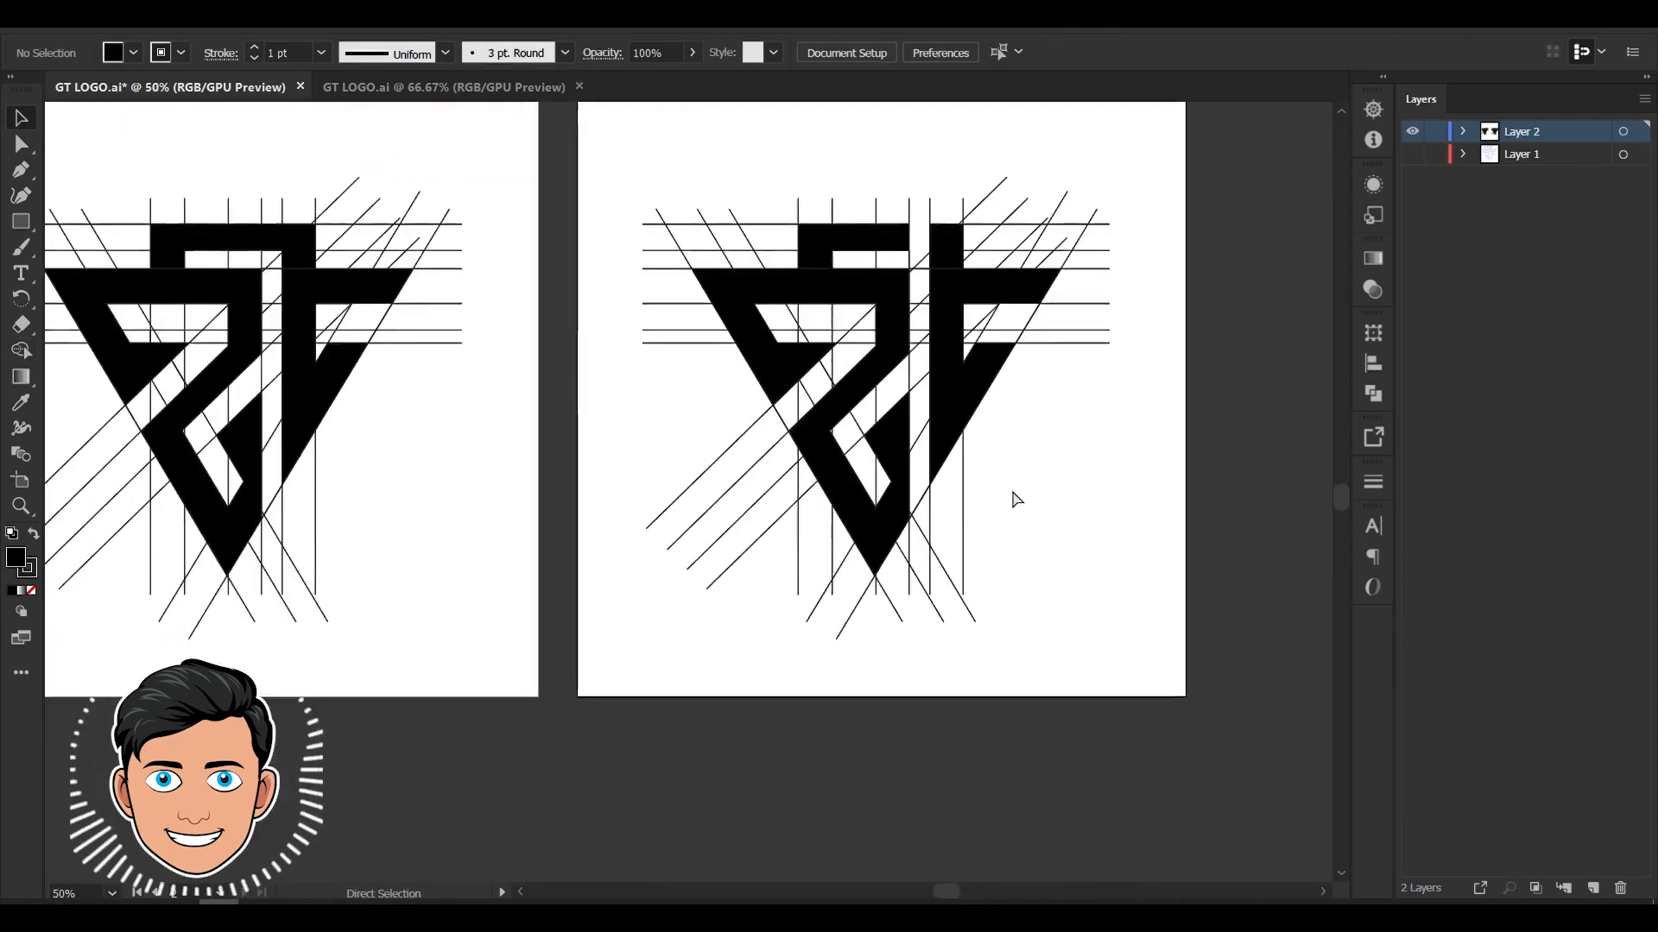
Examine the third artboard's logo variation up close and compare it with the two earlier versions side by side
scroll(689, 455, "down", 1)
scroll(688, 455, "right", 1)
left_click(536, 316)
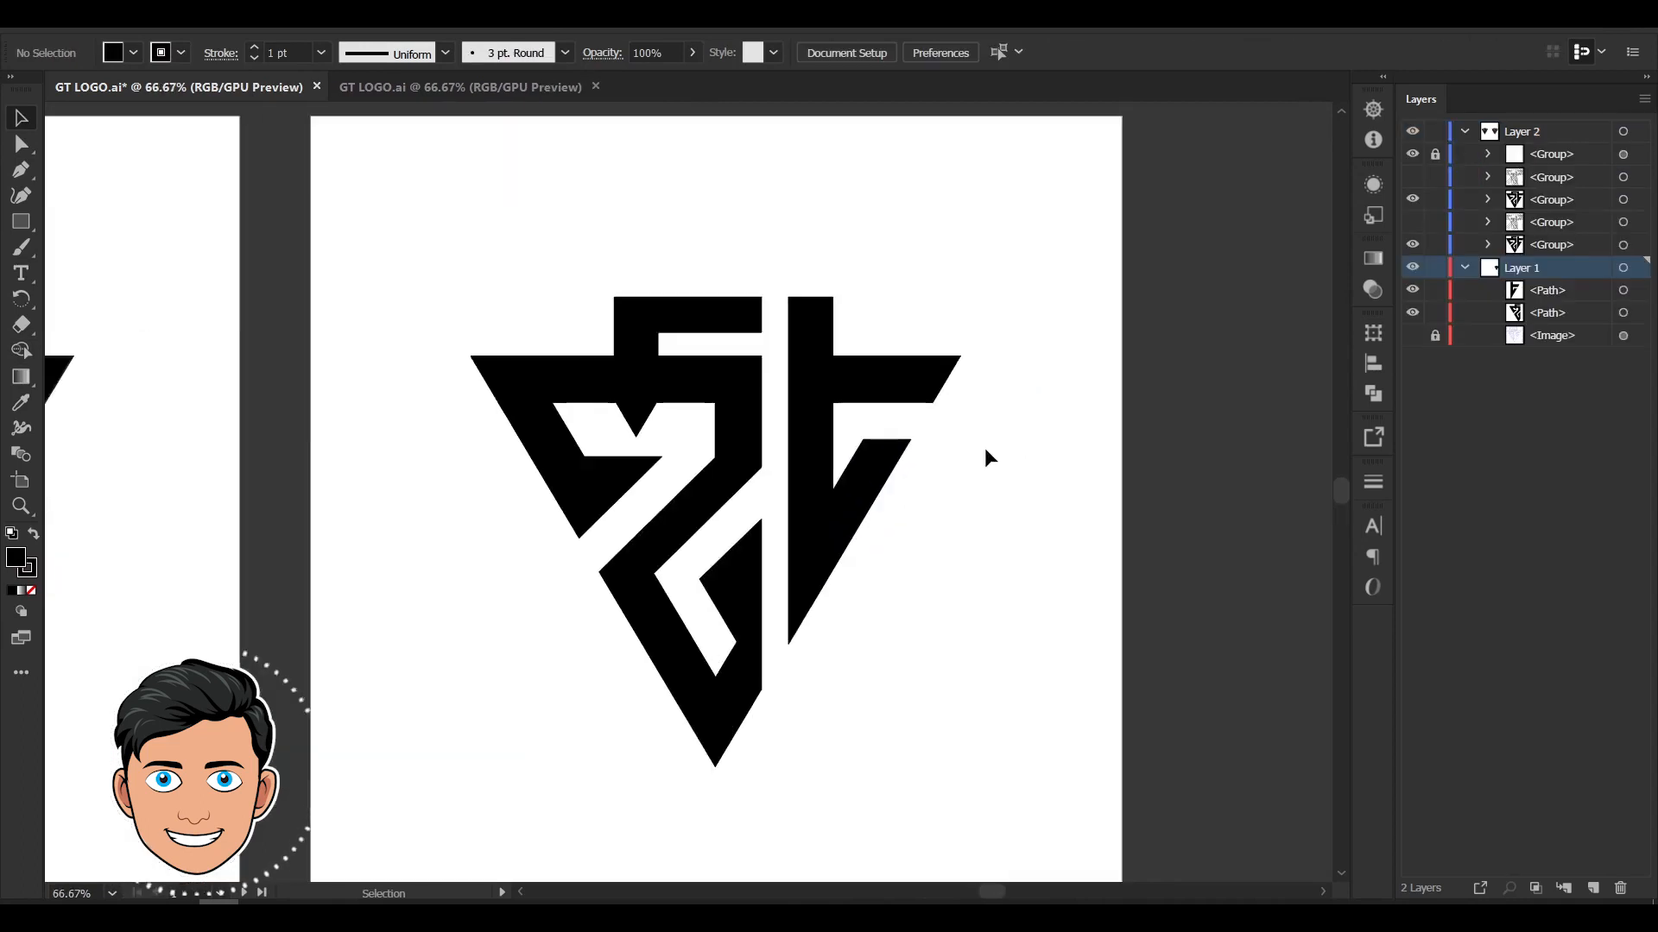
scroll(1022, 442, "down", 1)
scroll(1008, 444, "down", 1)
scroll(1012, 455, "right", 1)
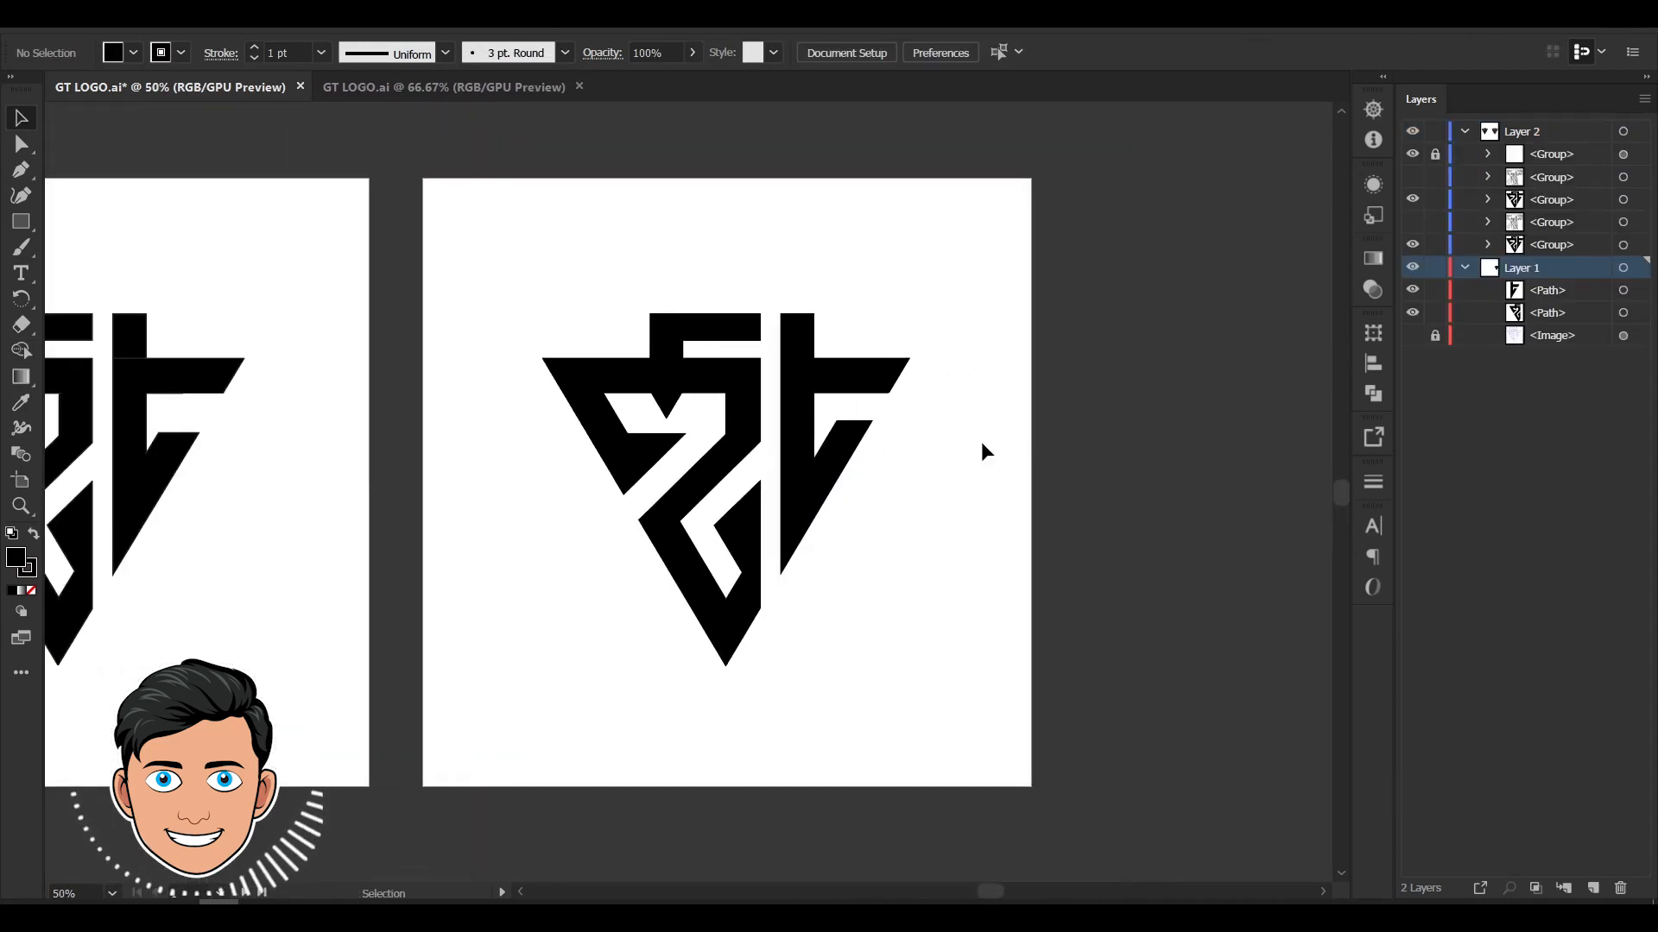
scroll(981, 442, "left", 2)
scroll(829, 432, "down", 1)
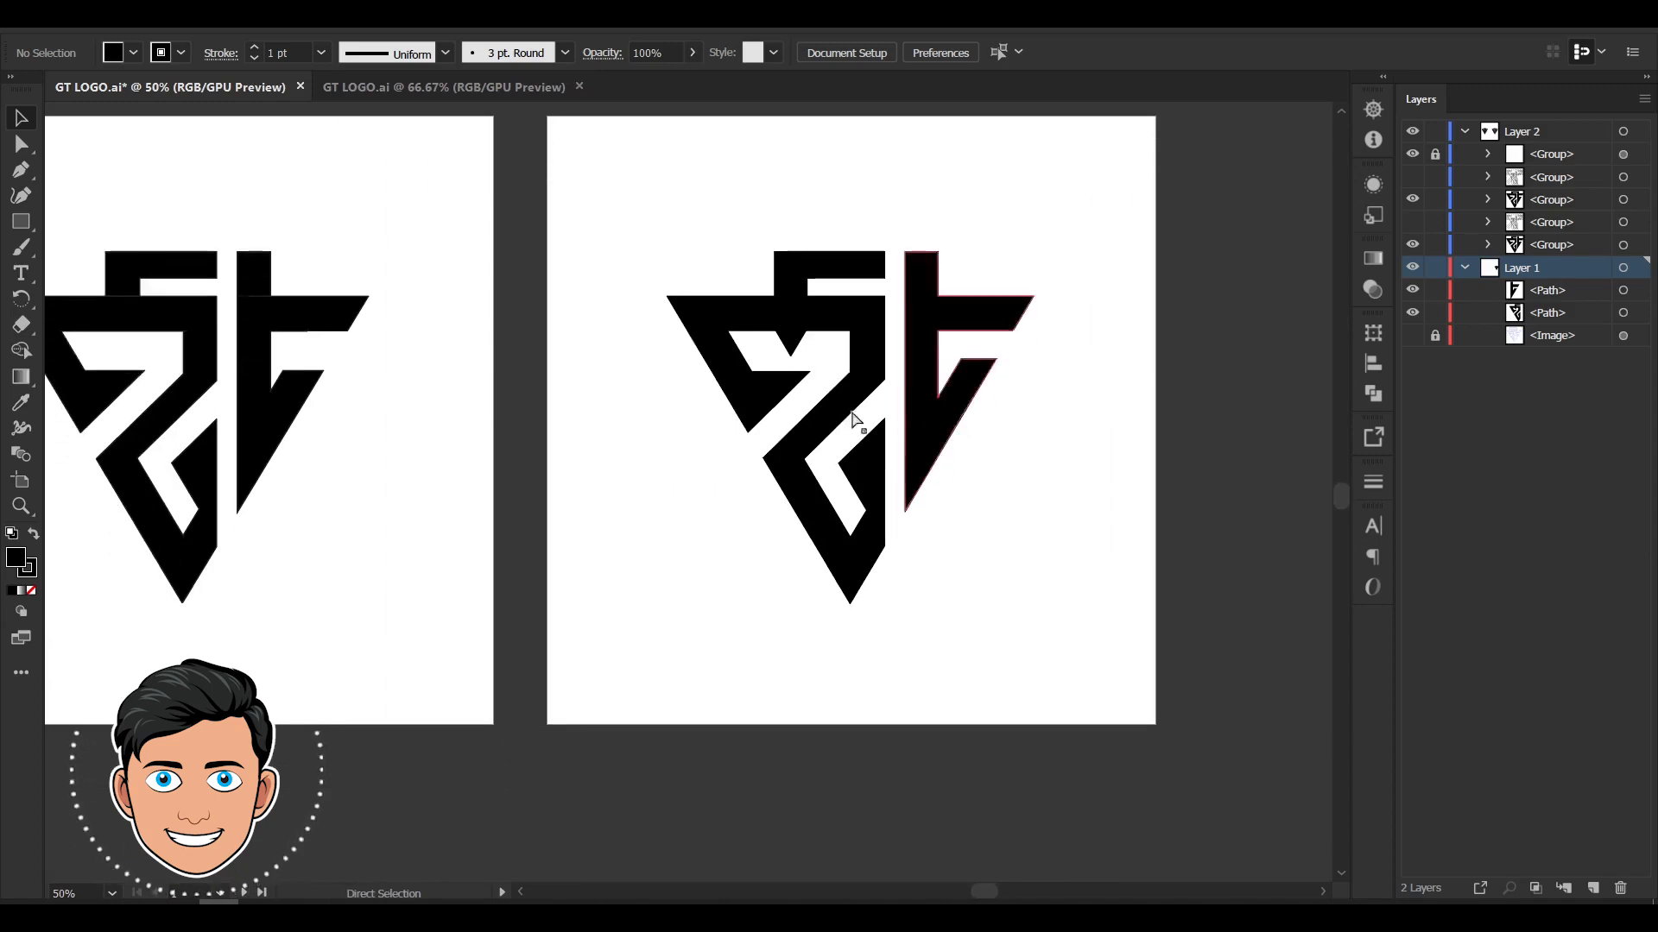
scroll(680, 421, "left", 2)
scroll(680, 420, "left", 2)
scroll(741, 392, "down", 1)
scroll(785, 375, "left", 1)
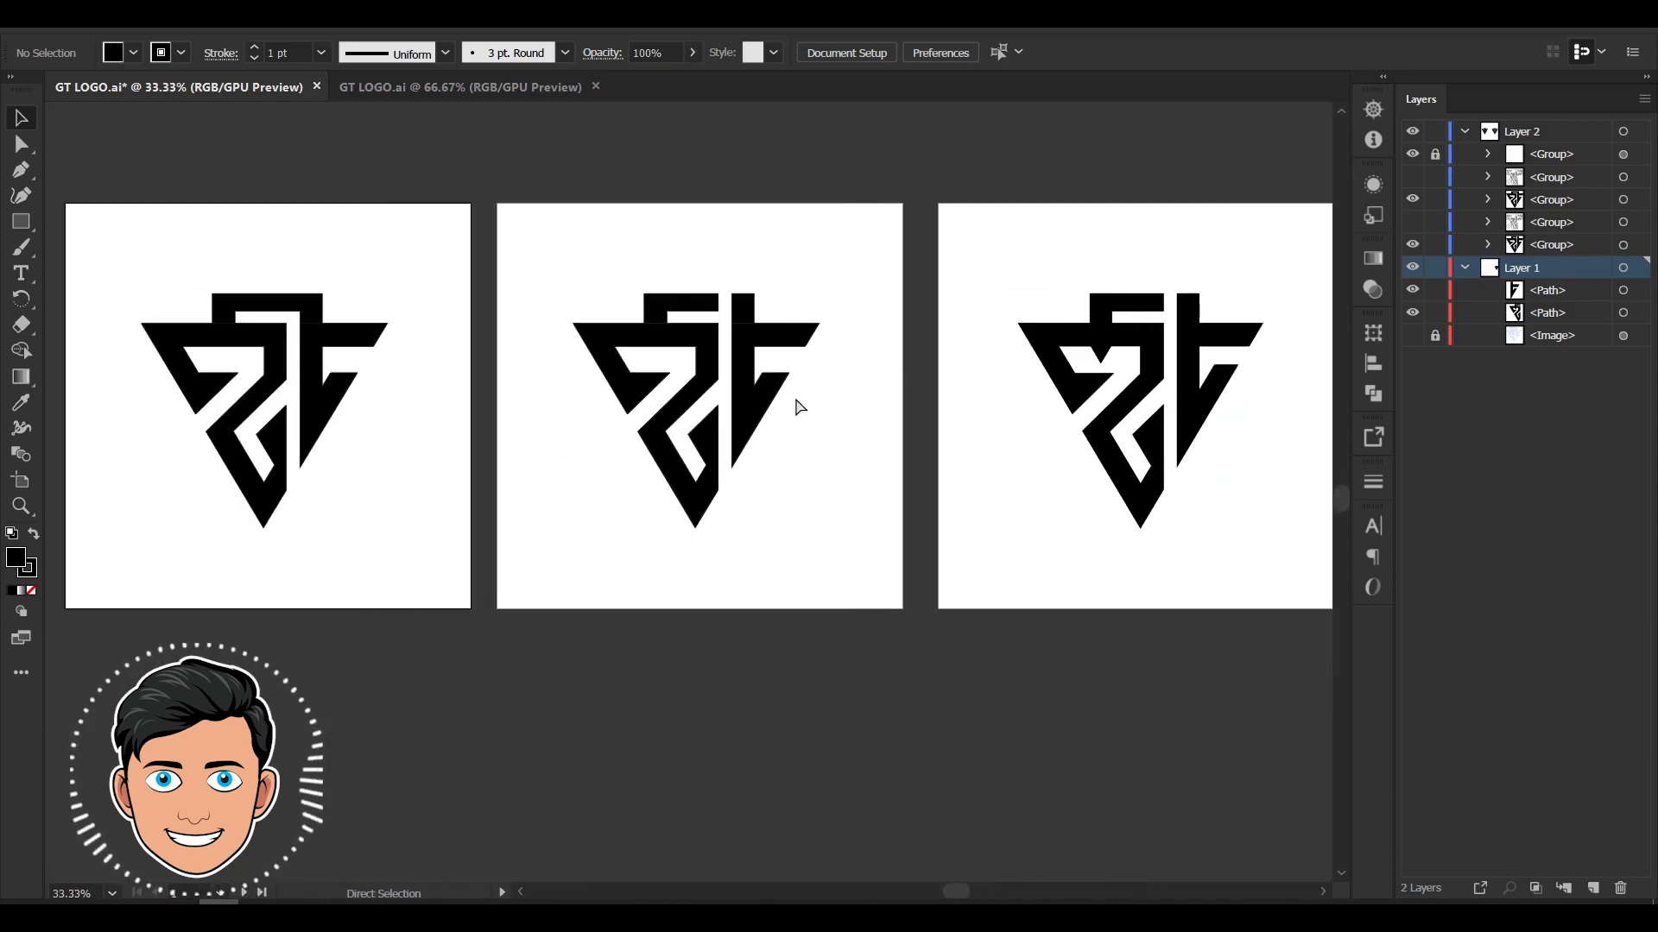
scroll(955, 400, "right", 3)
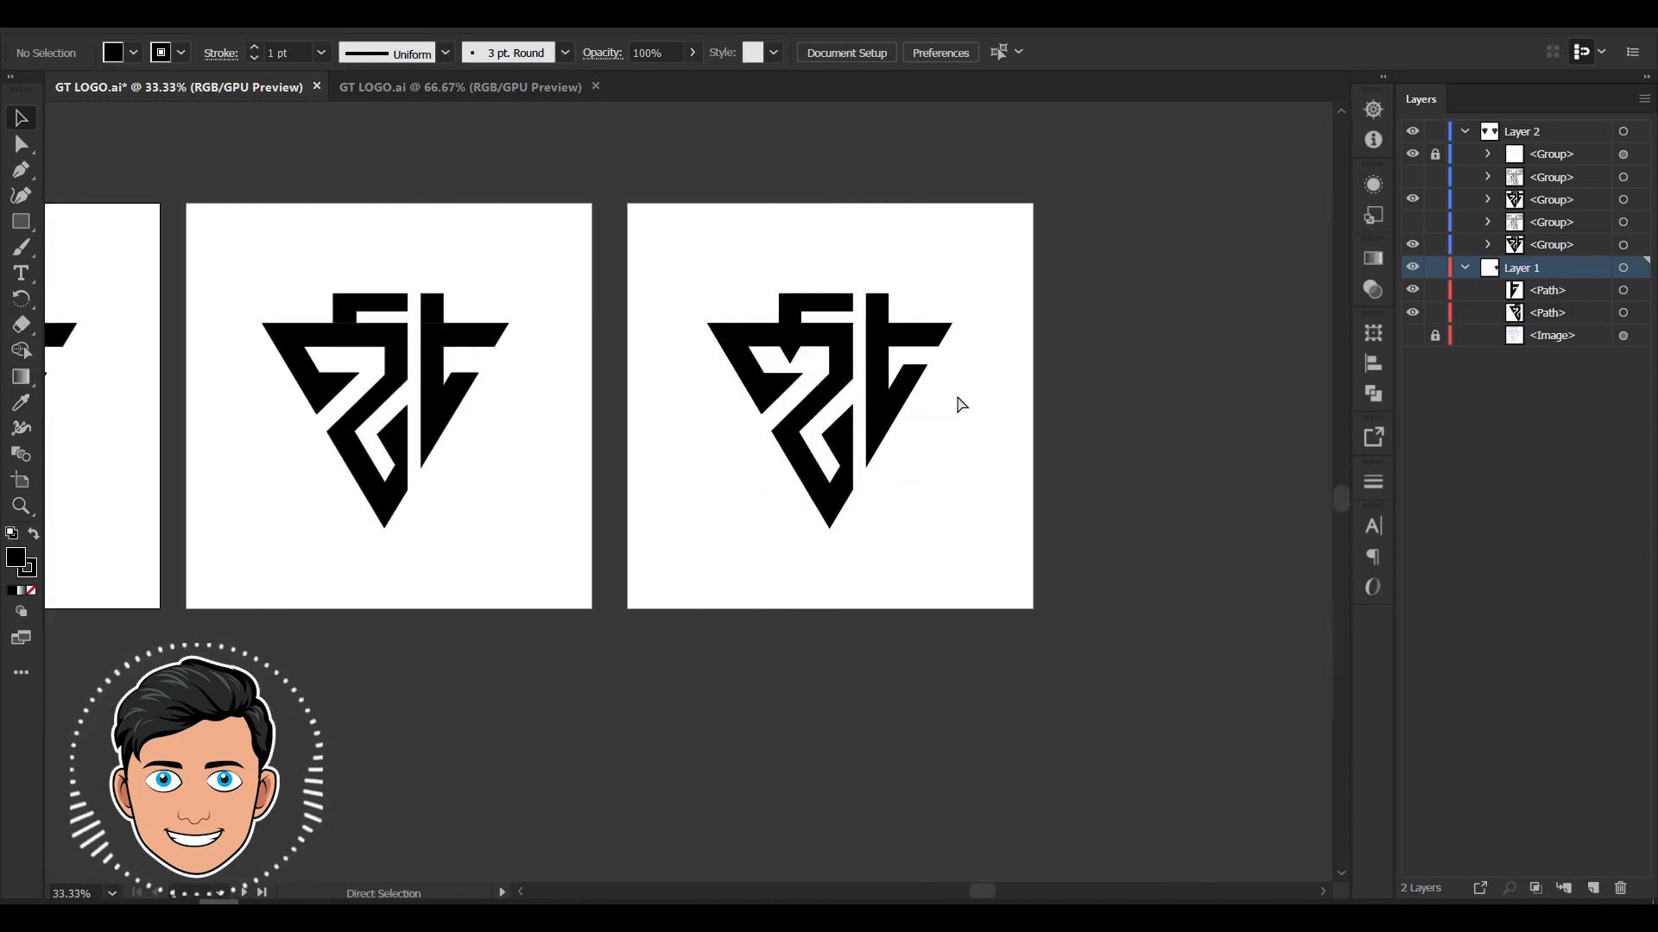
scroll(955, 400, "up", 1)
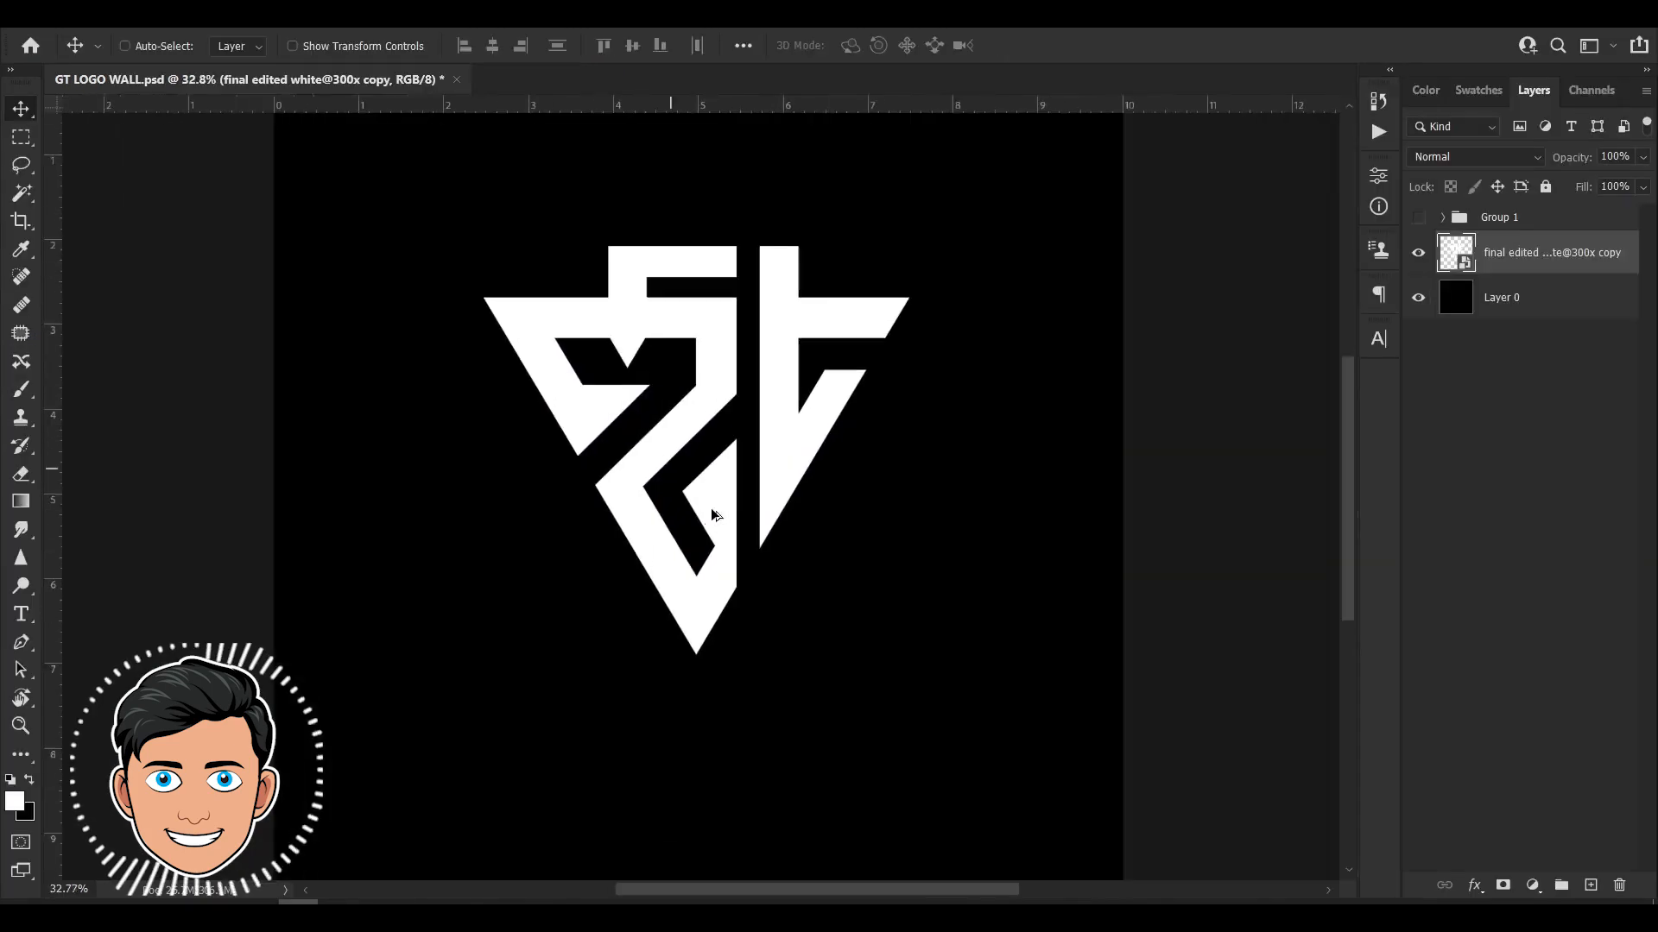
In Photoshop's GT LOGO WALL.psd, erase Layer 6 diagonally from its upper-left corner with an 800 px Eraser to reveal purple Layer 5
scroll(749, 481, "down", 2)
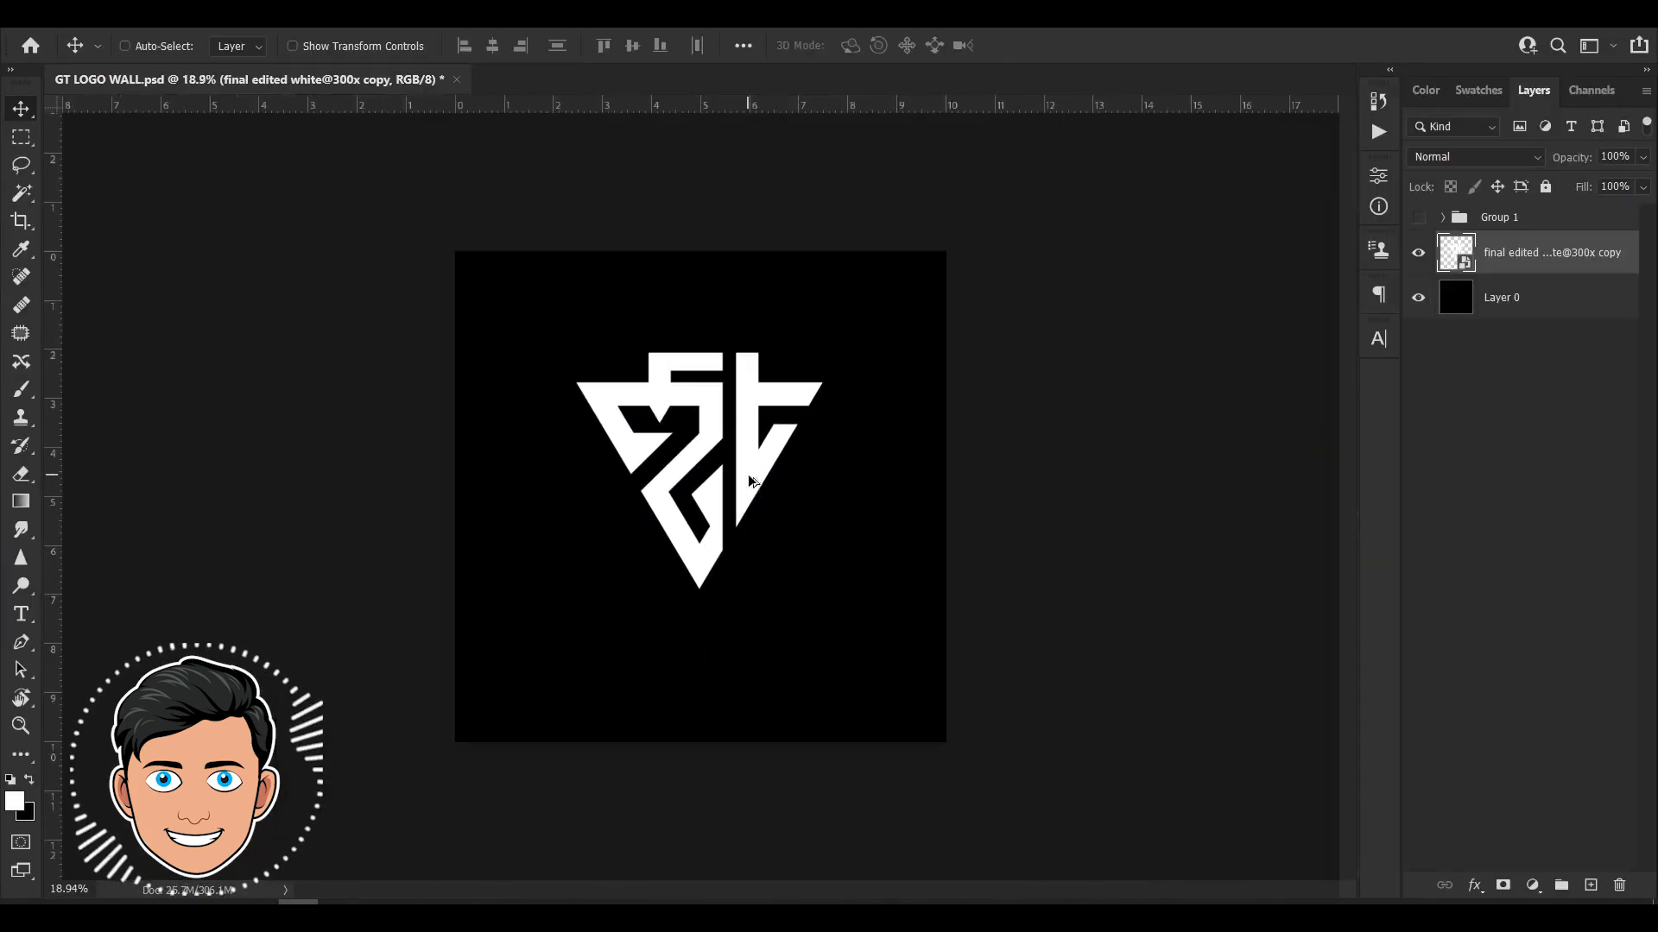
scroll(742, 524, "up", 1)
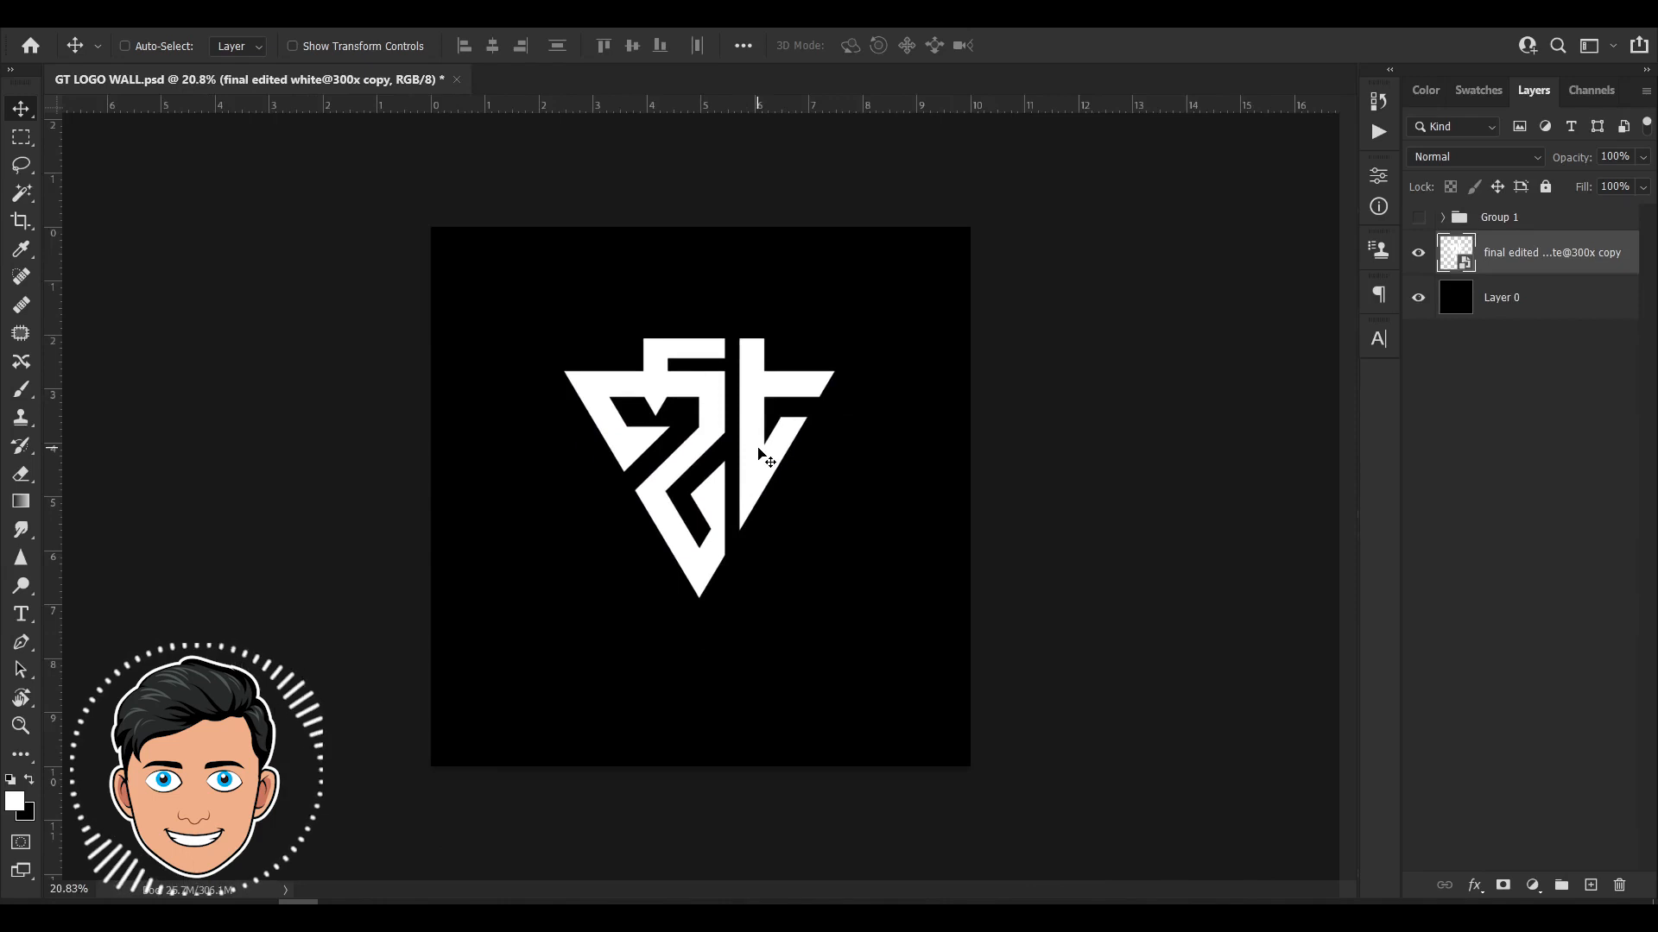
scroll(760, 455, "up", 1)
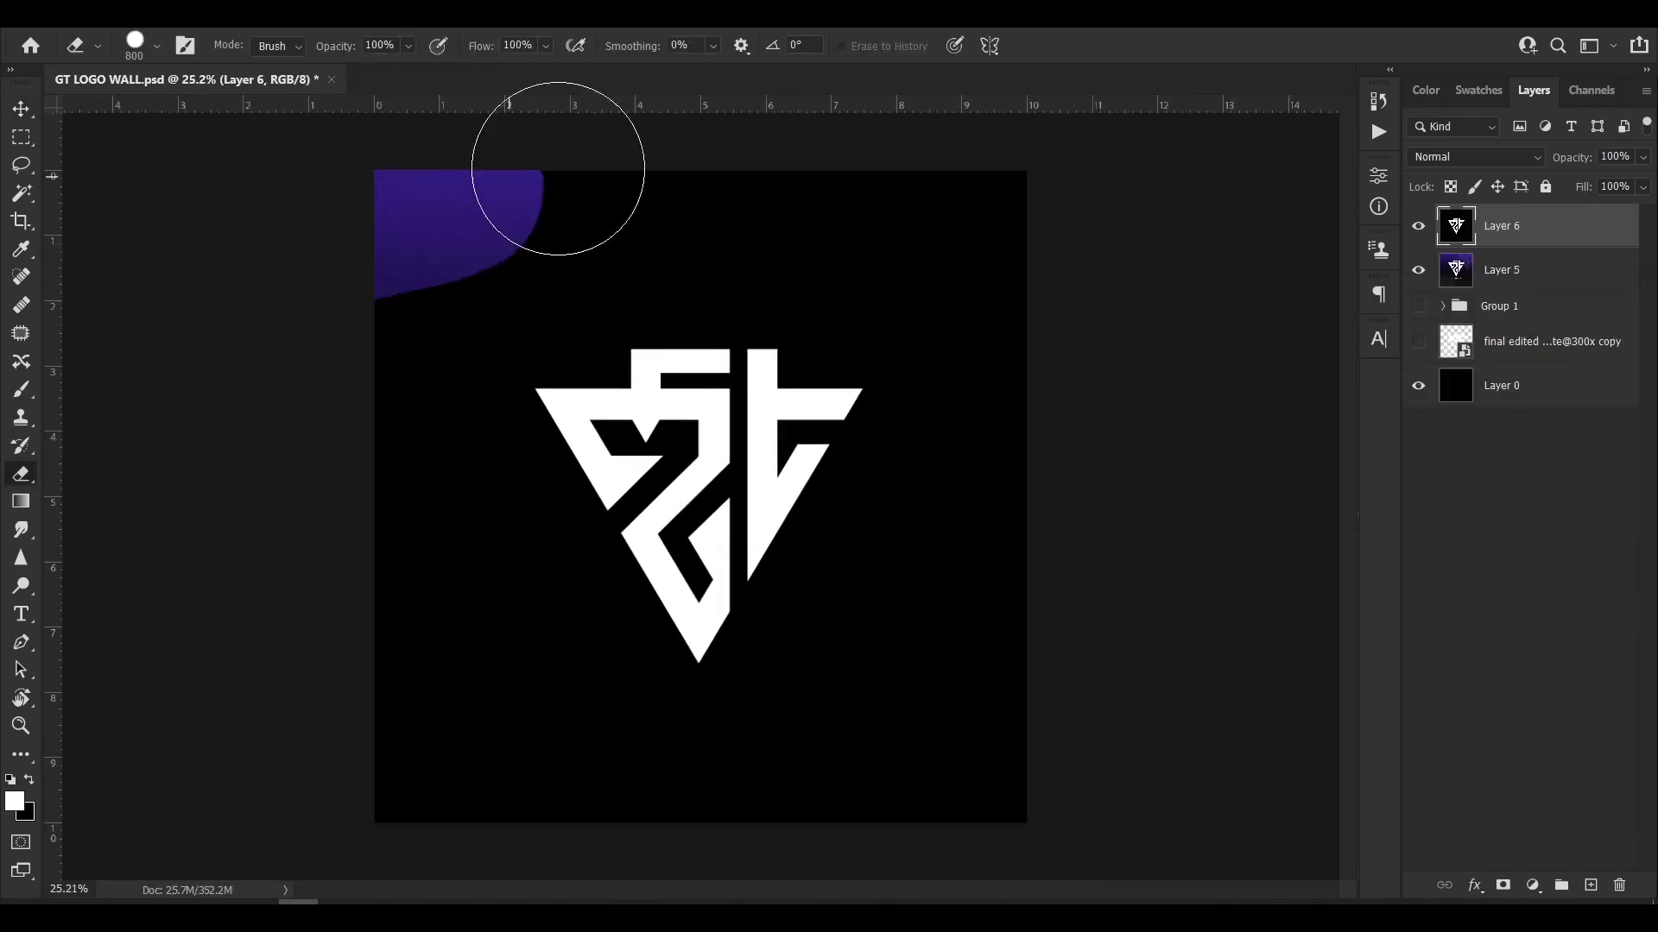
mouse_move(555, 167)
left_mouse_down()
mouse_move(337, 370)
mouse_move(862, 177)
mouse_move(440, 521)
mouse_move(1073, 230)
mouse_move(337, 666)
mouse_move(1221, 518)
mouse_move(391, 820)
mouse_move(1161, 779)
left_mouse_up()
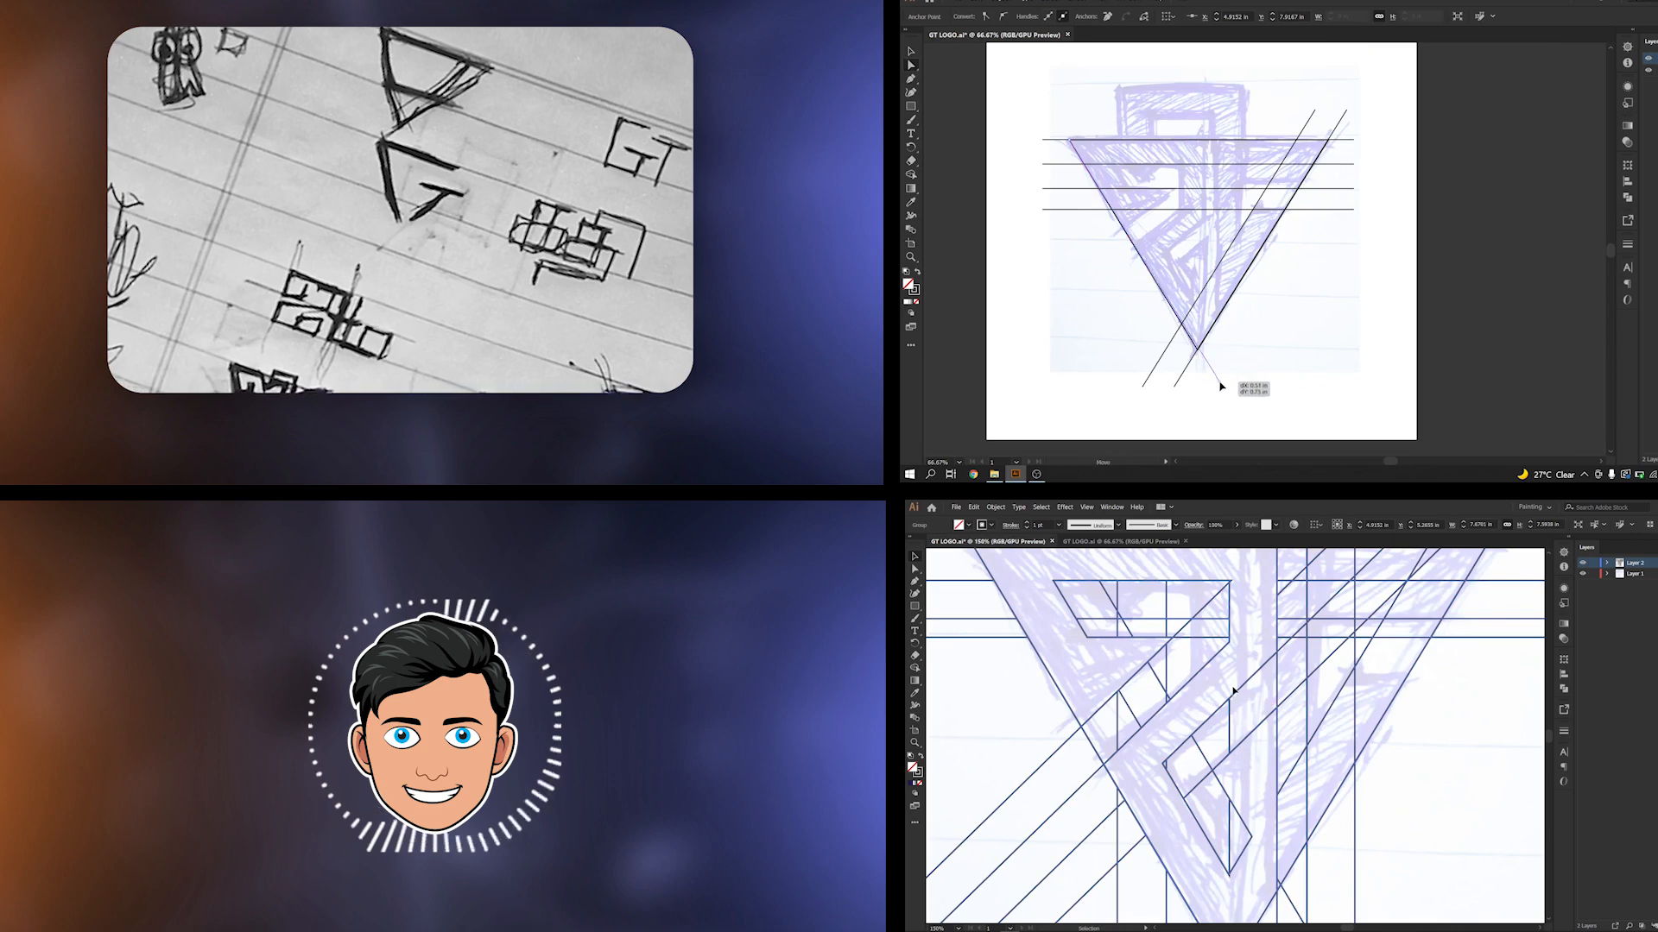
right_click(1234, 693)
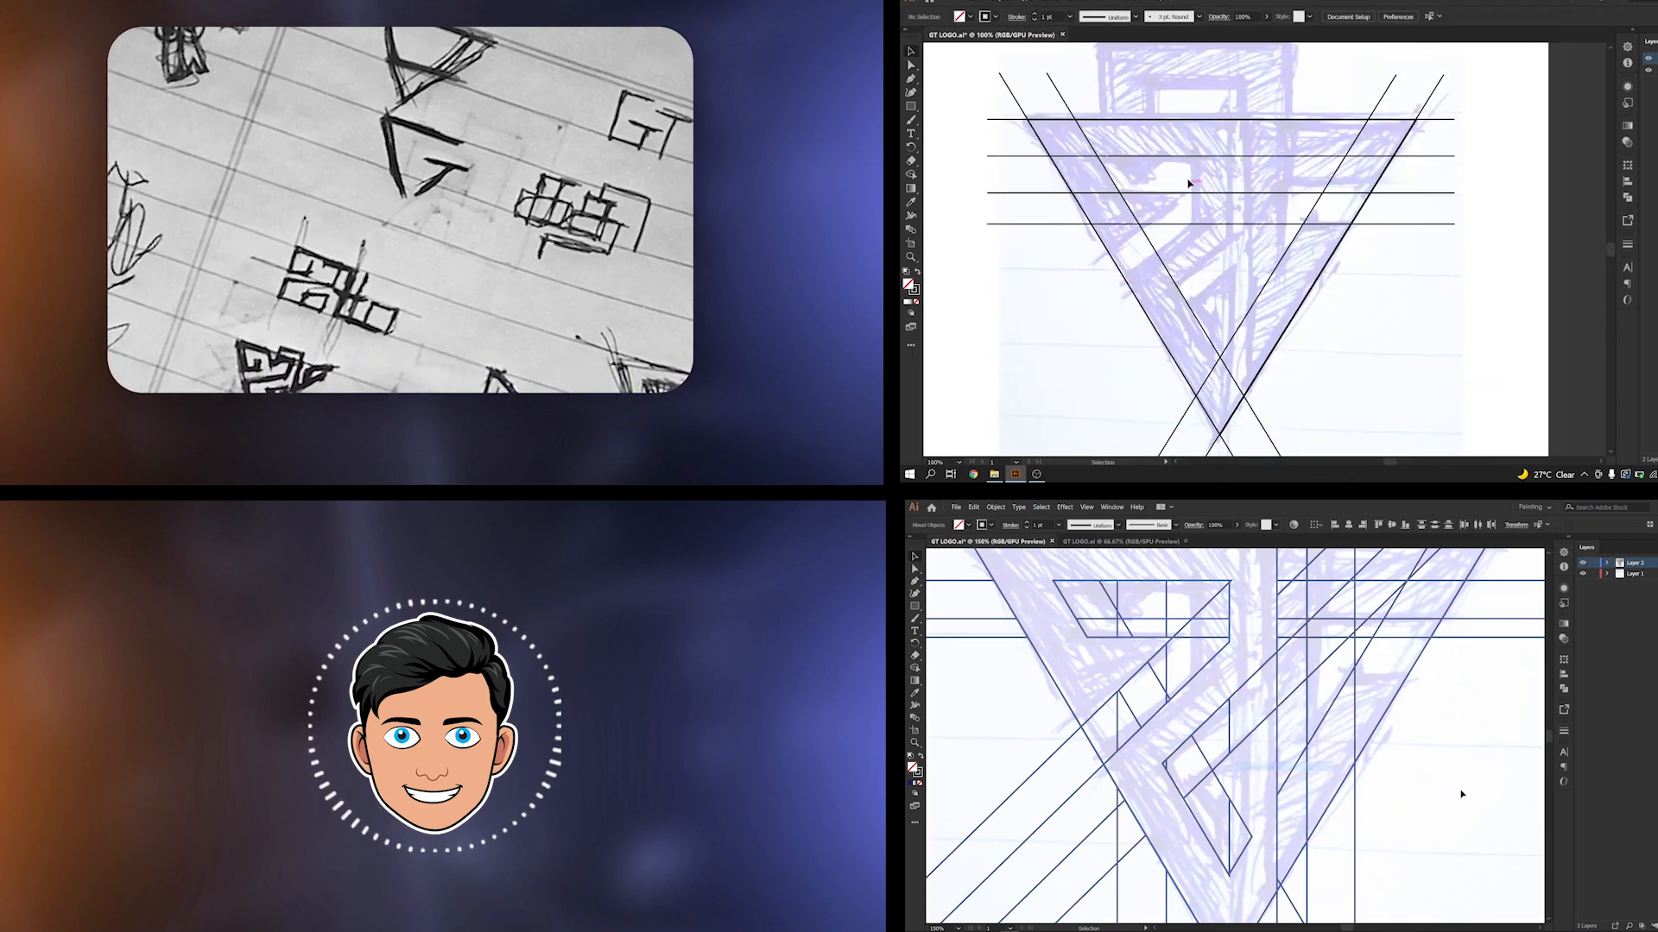
left_click_drag(1155, 264, 1162, 264)
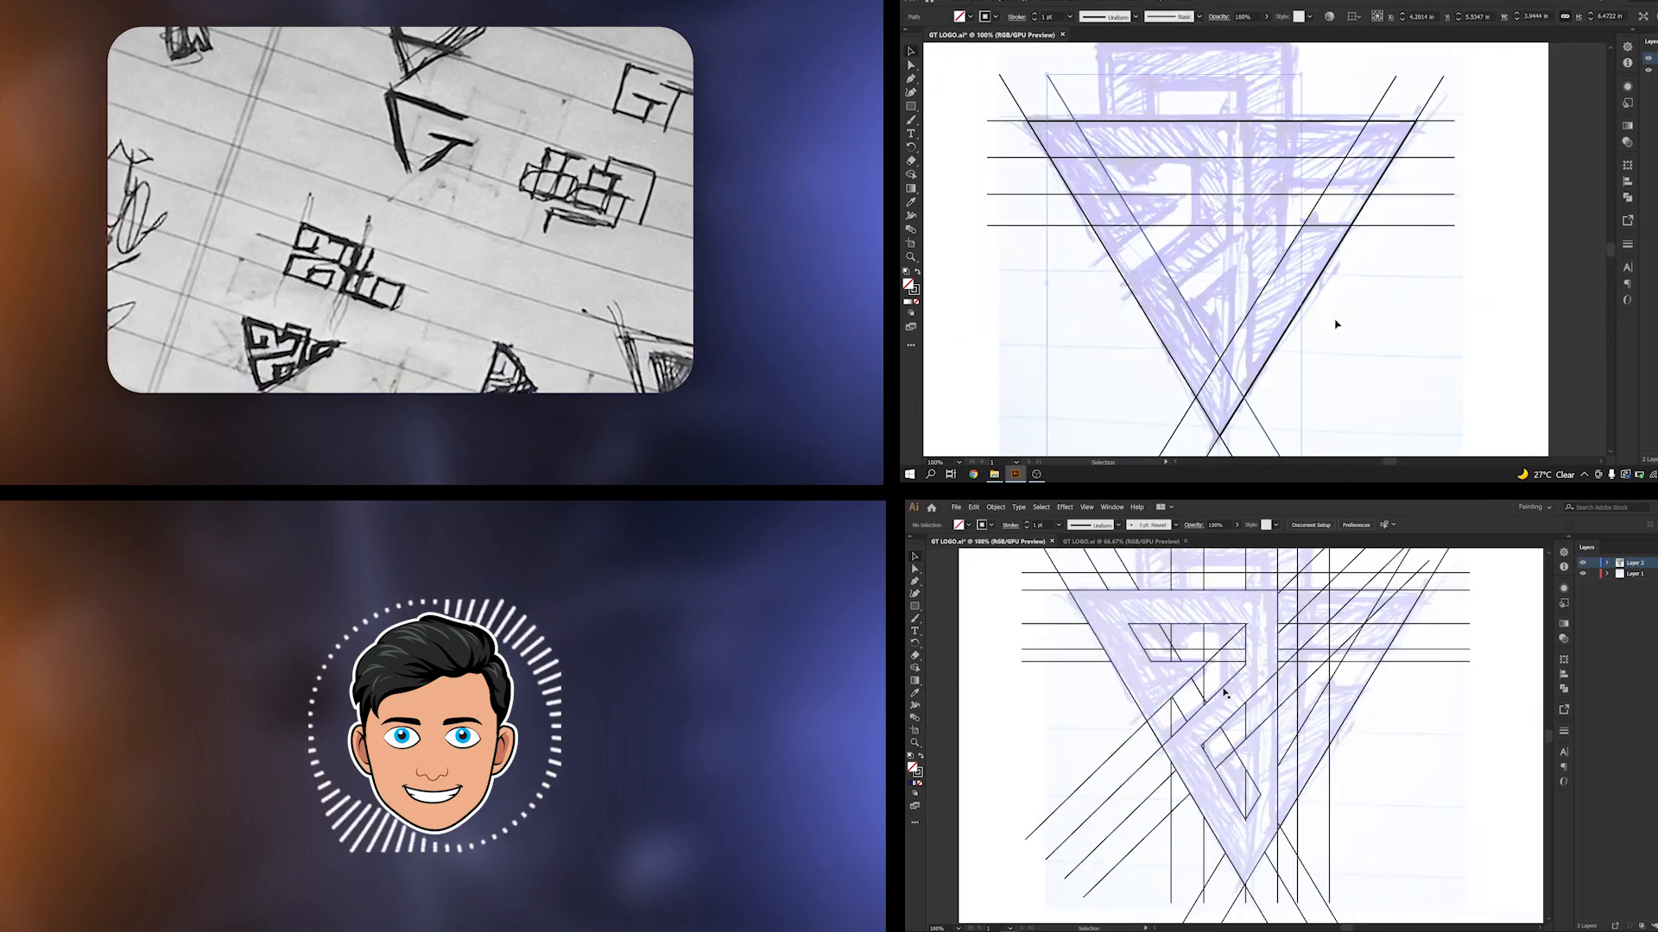